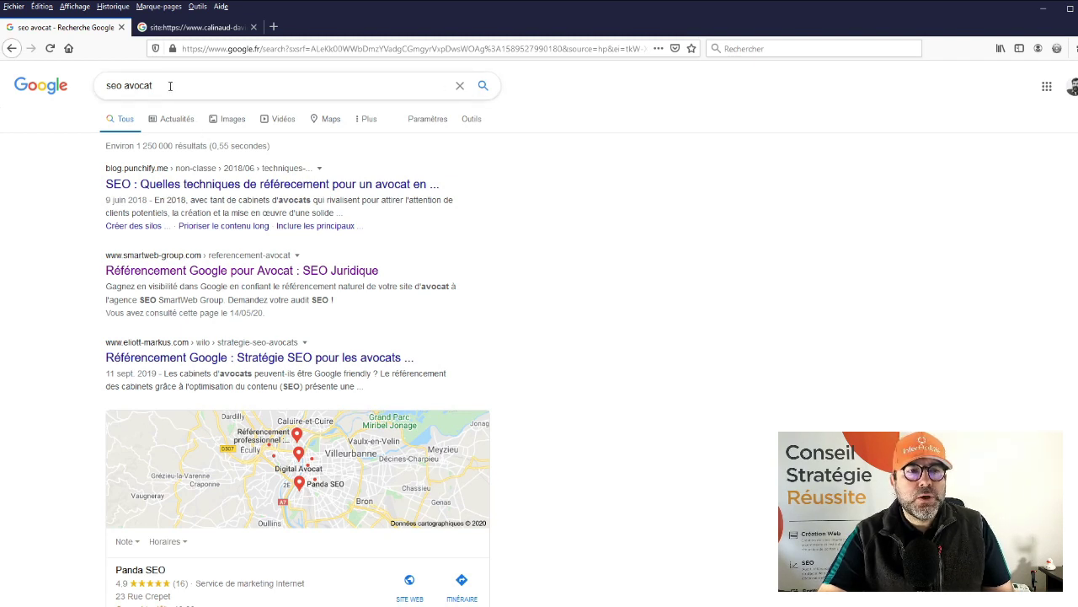
Search Google for the exact phrase "seo avocat" by enclosing the existing query in quotation marks
click(169, 87)
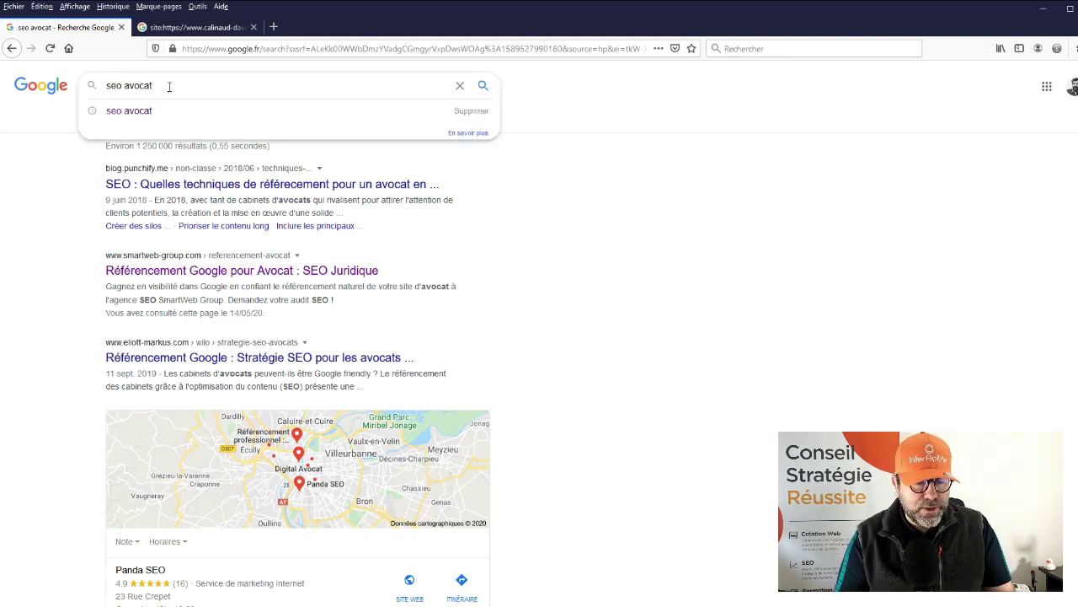
key(Home)
text(")
key(End)
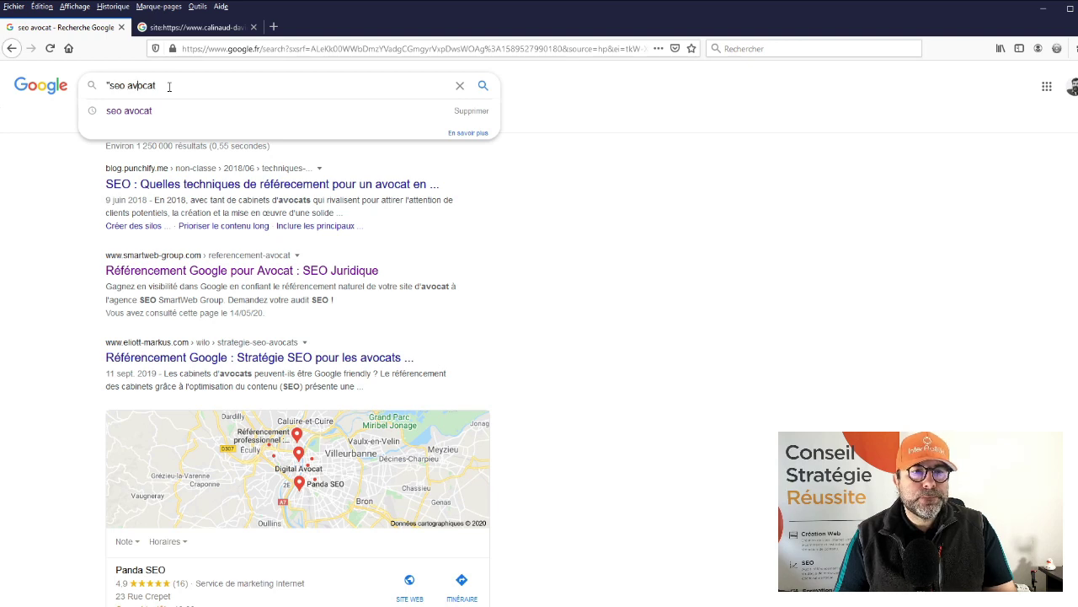
text(")
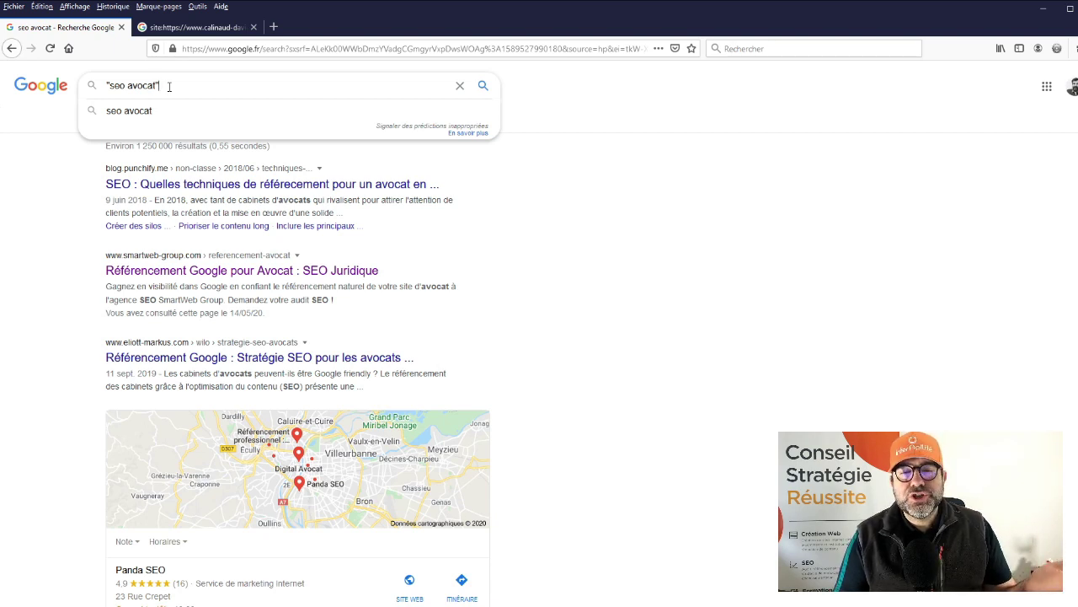
key(Return)
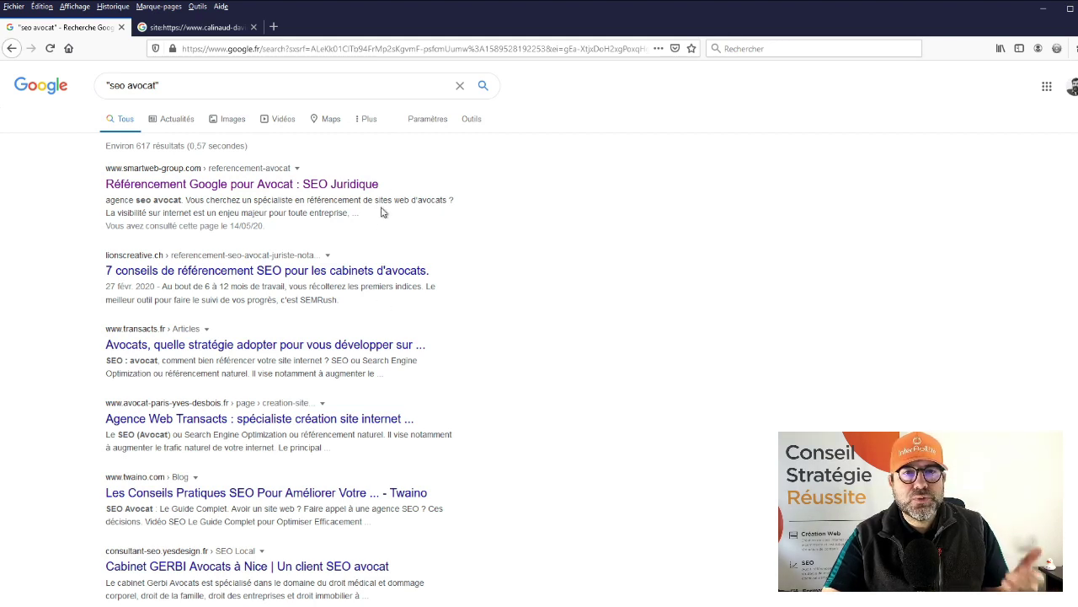
Remove the quotation marks and search for seo -avocat to exclude pages containing the word avocat
click(192, 84)
key(BackSpace)
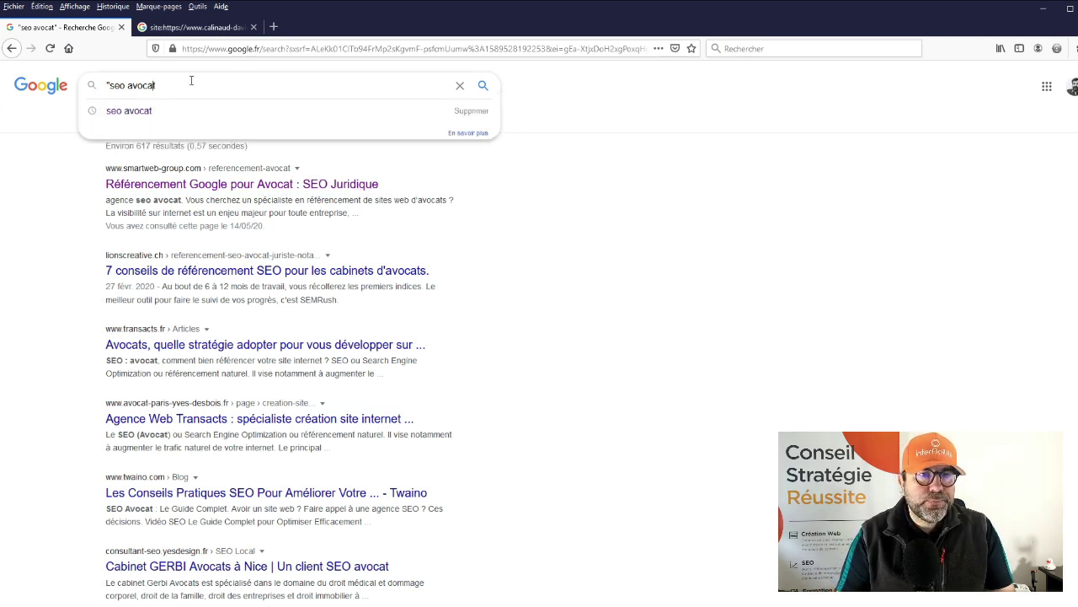
key(Home)
key(Delete)
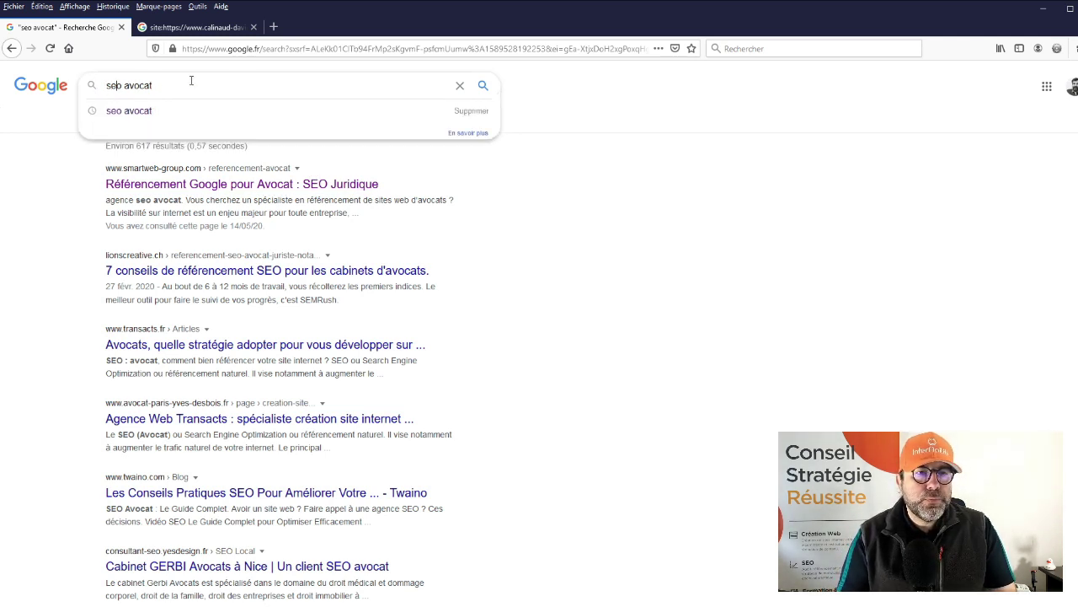
key(Right)
key(Right)
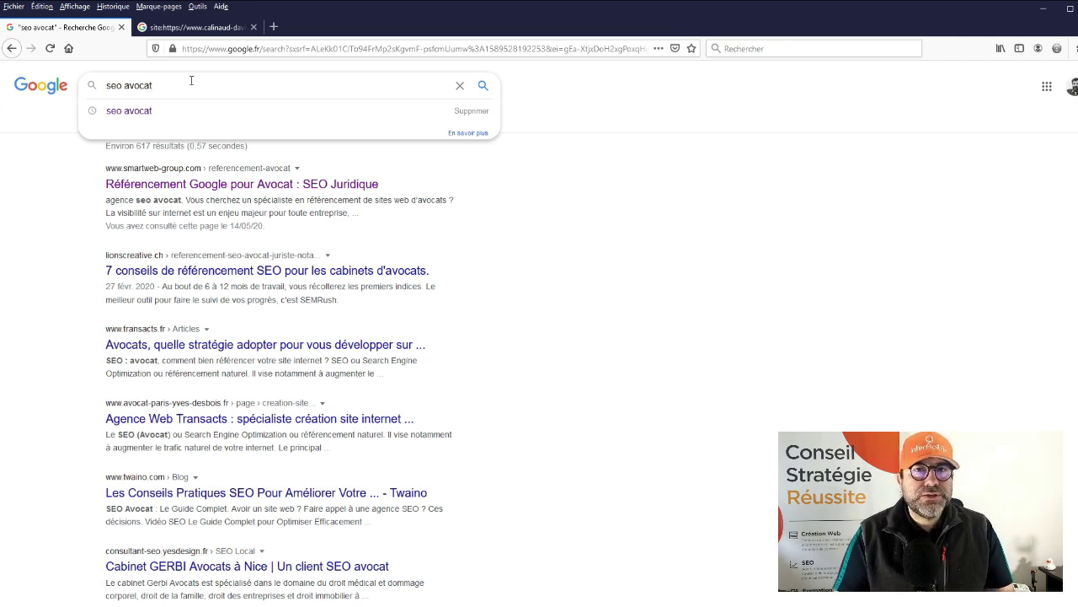
text(-)
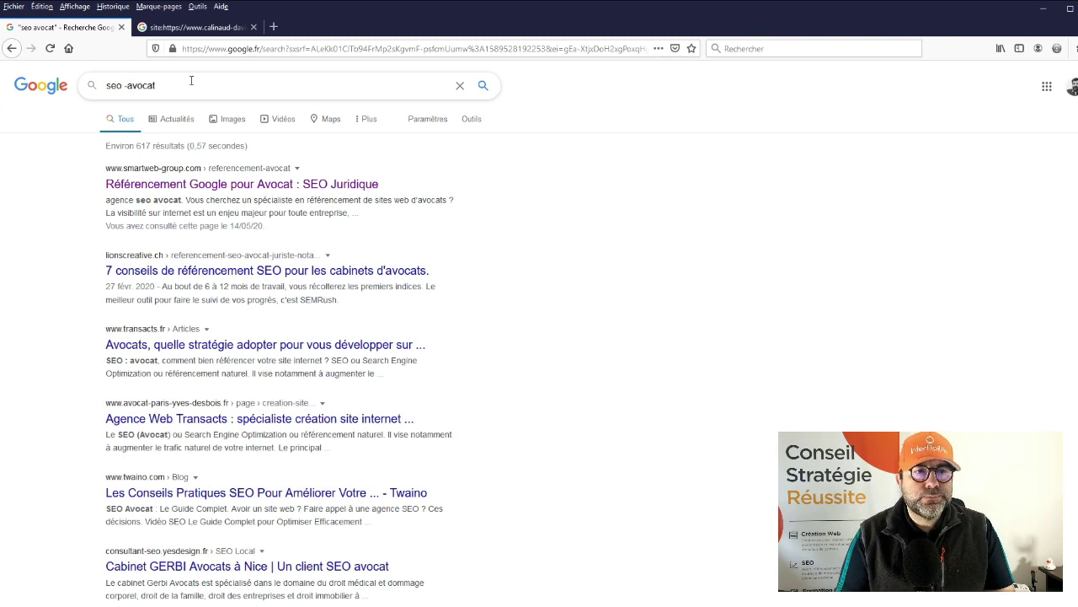
key(Return)
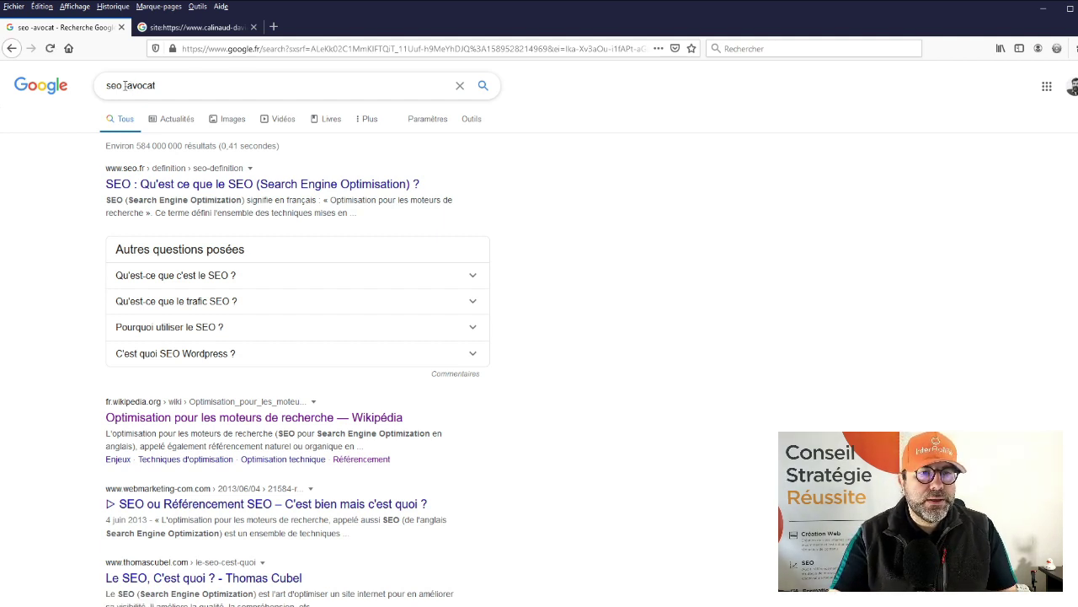
Replace the minus operator with a plus and search for seo +avocat
double_click(124, 86)
text(+)
key(Return)
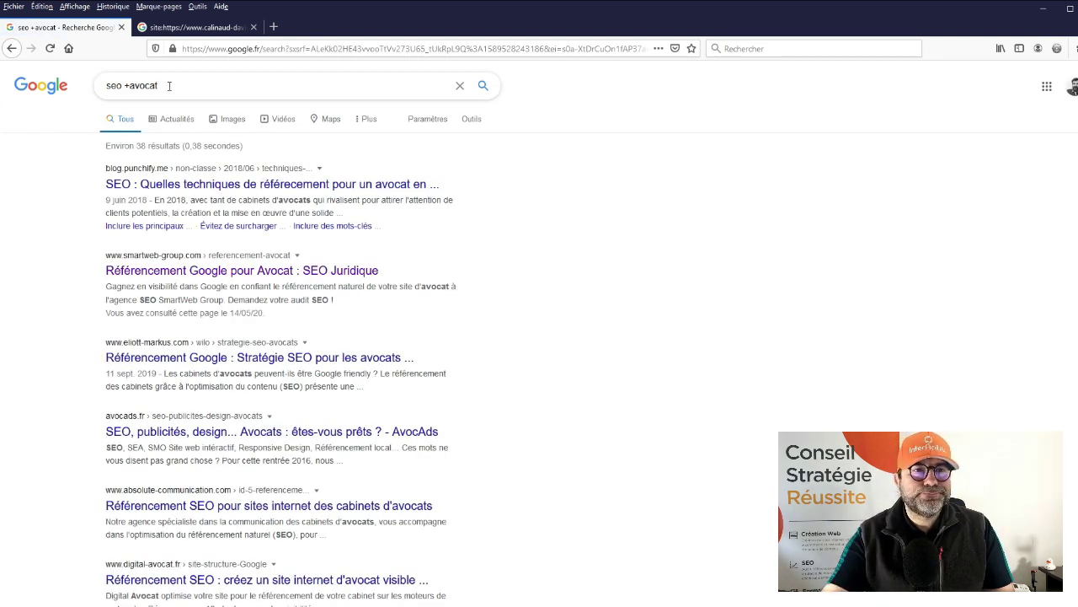
Replace the plus operator with OR and search for seo OR avocat
click(165, 85)
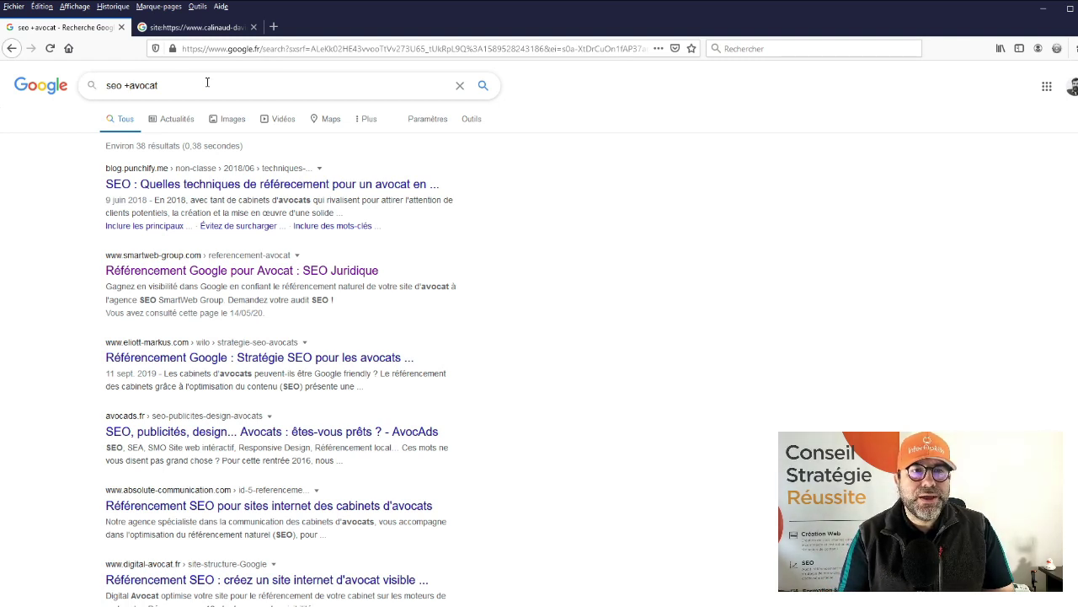
key(BackSpace)
text(OR)
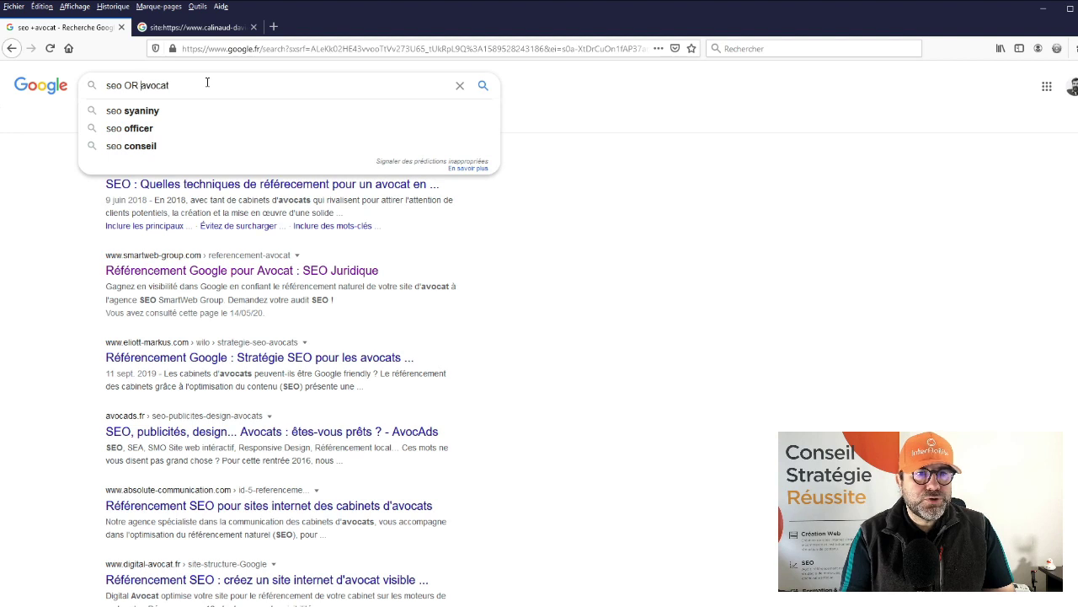
key(Return)
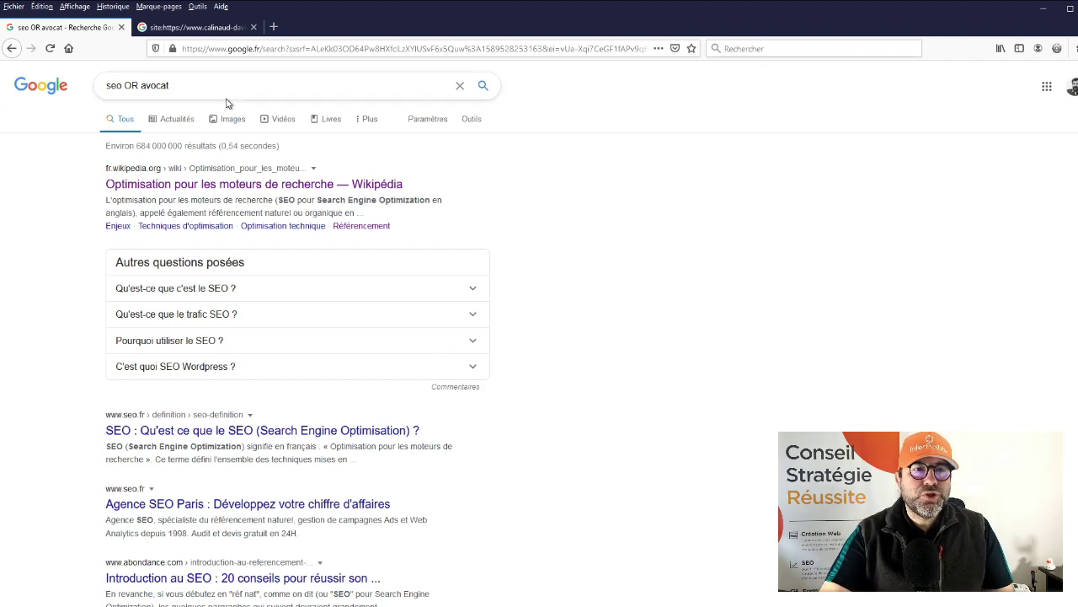
Search for define:avocat and look over the definition and the dictionary results
drag(208, 86, 67, 70)
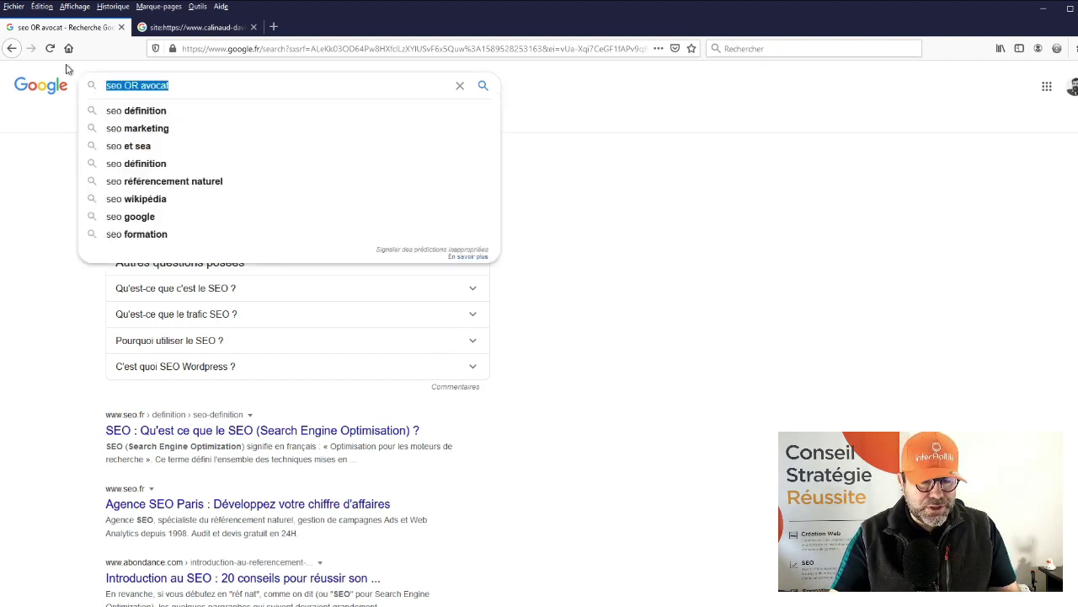
text(define)
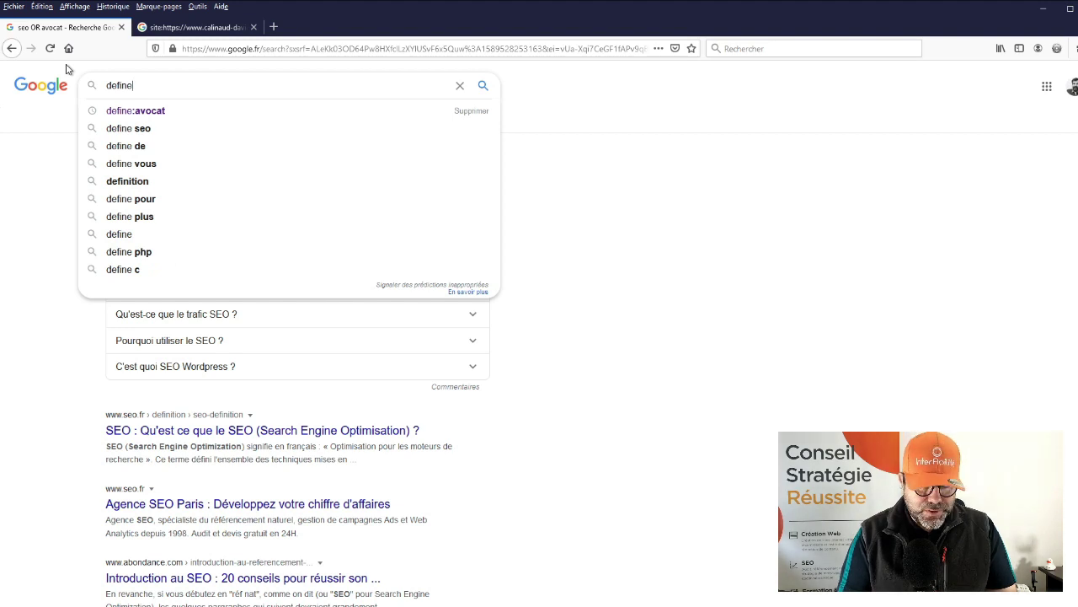
text(:)
key(Down)
key(Return)
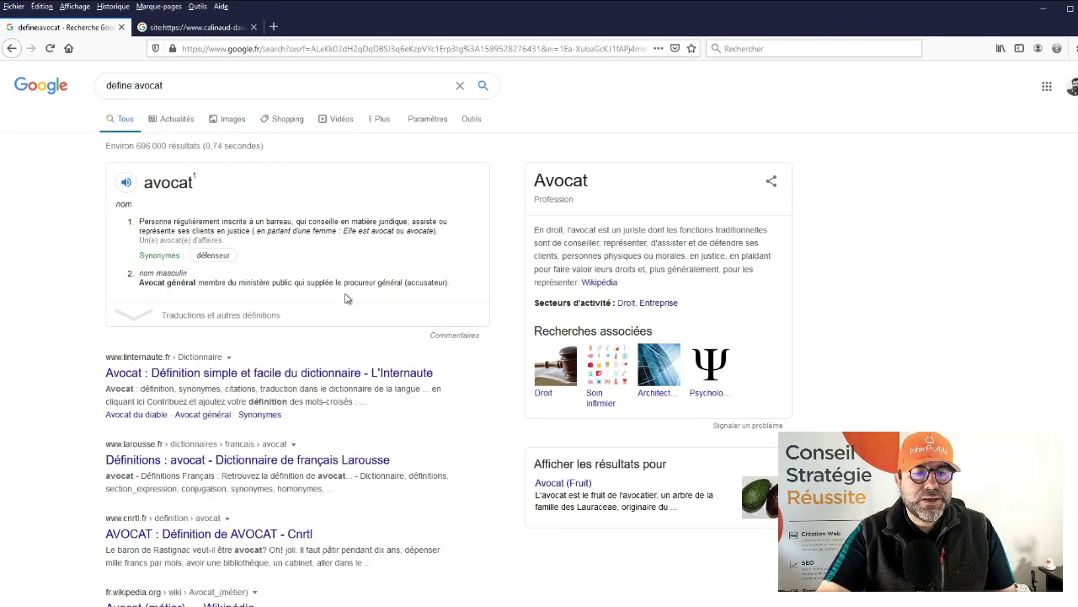
scroll(344, 298, down, 5)
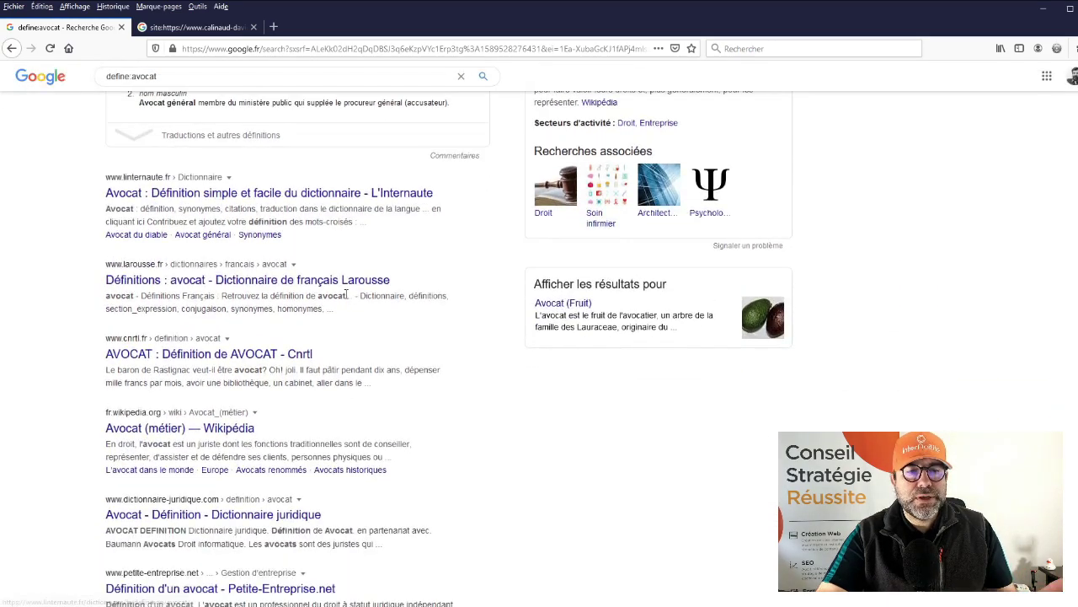
scroll(345, 298, up, 5)
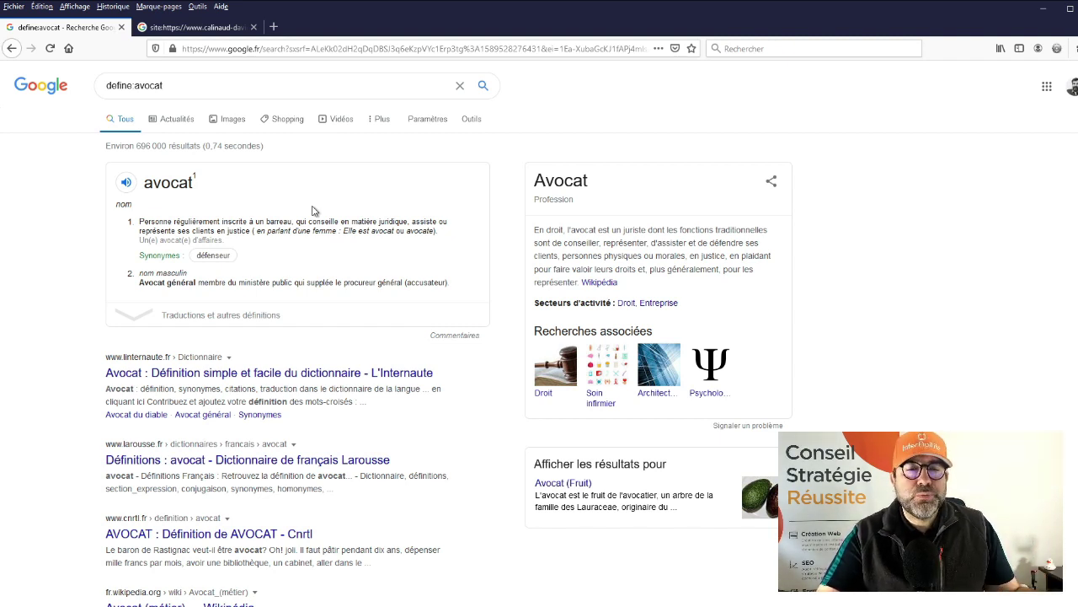
triple_click(194, 85)
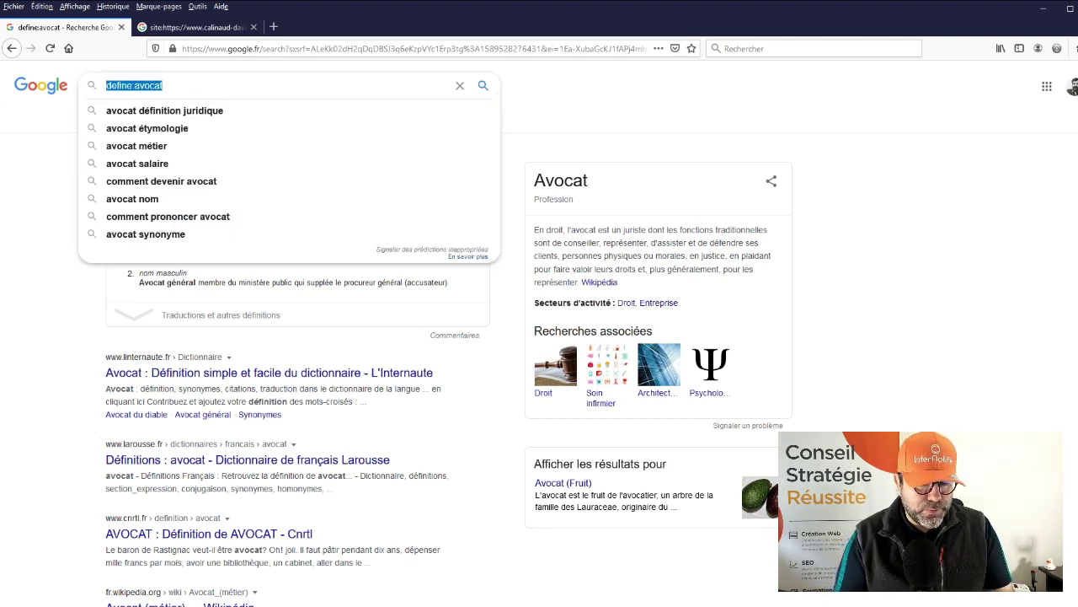
text(s)
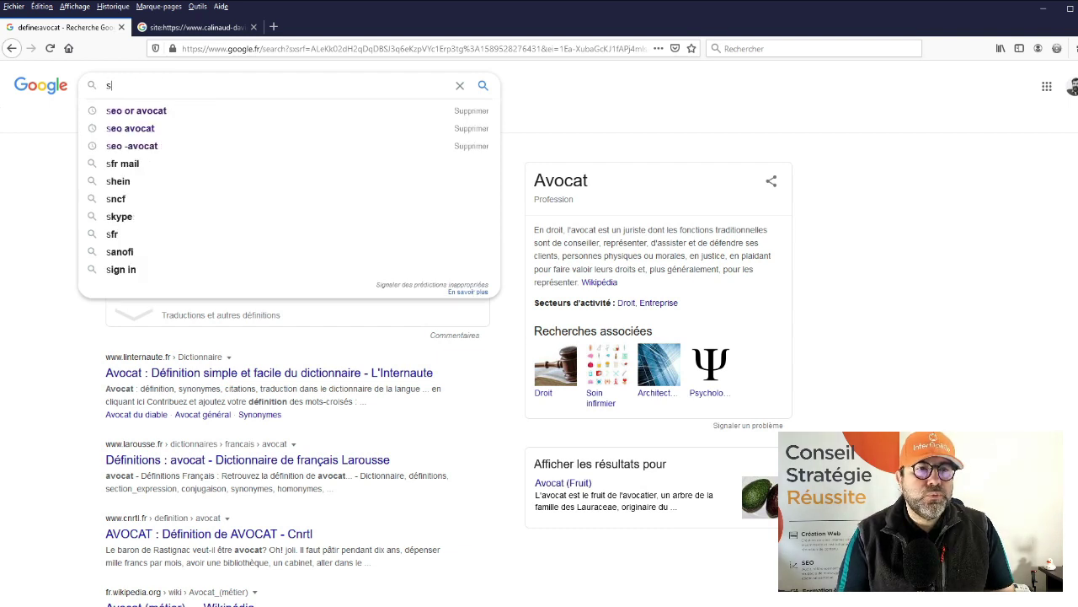
text(ite:)
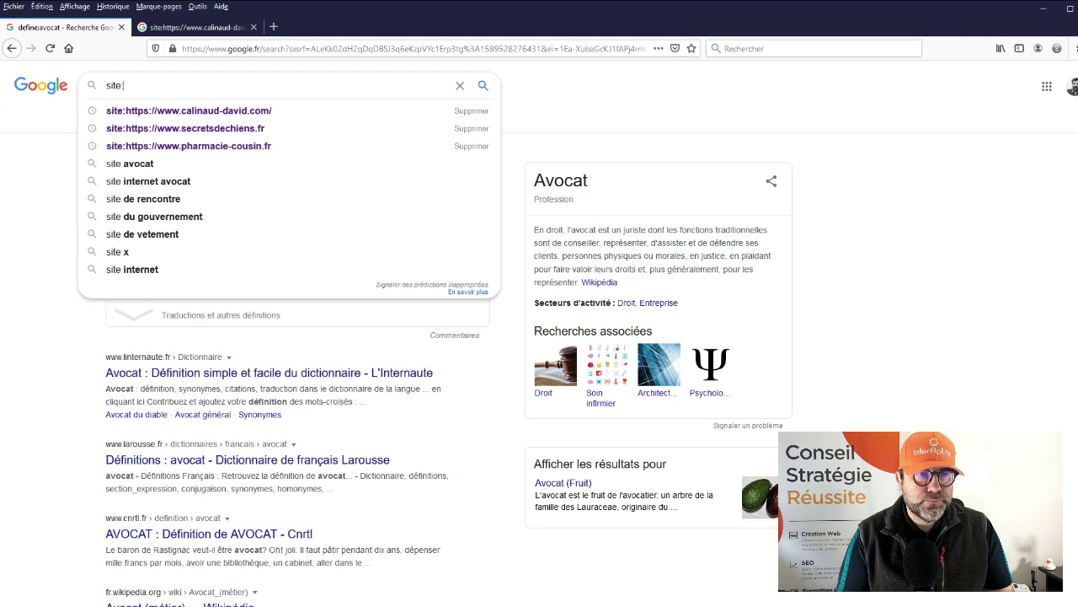
text(www.)
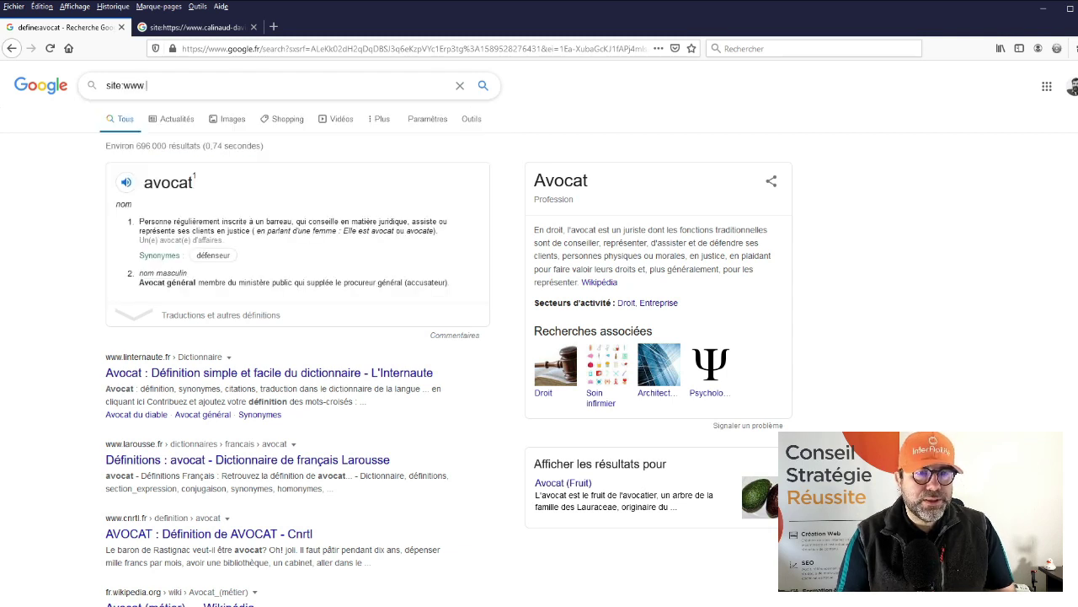
text(interagilite)
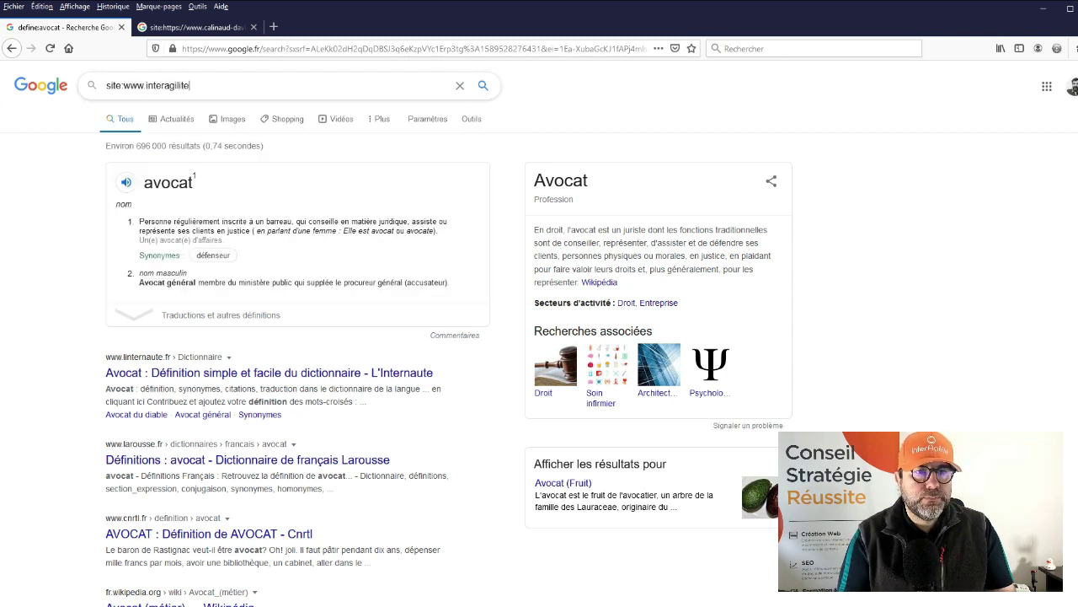
text(.fr)
key(Return)
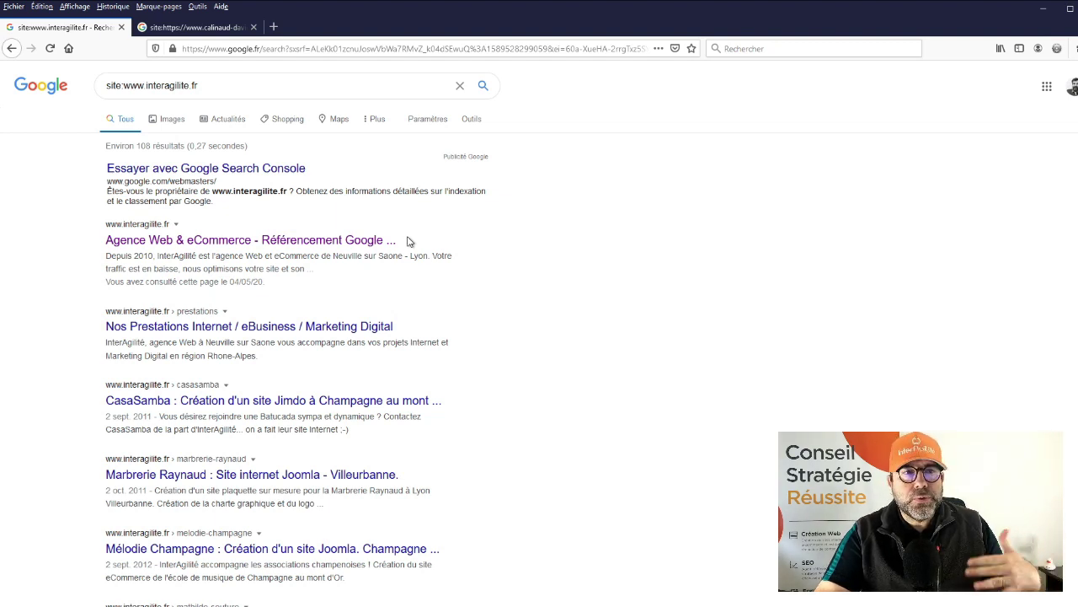
click(166, 32)
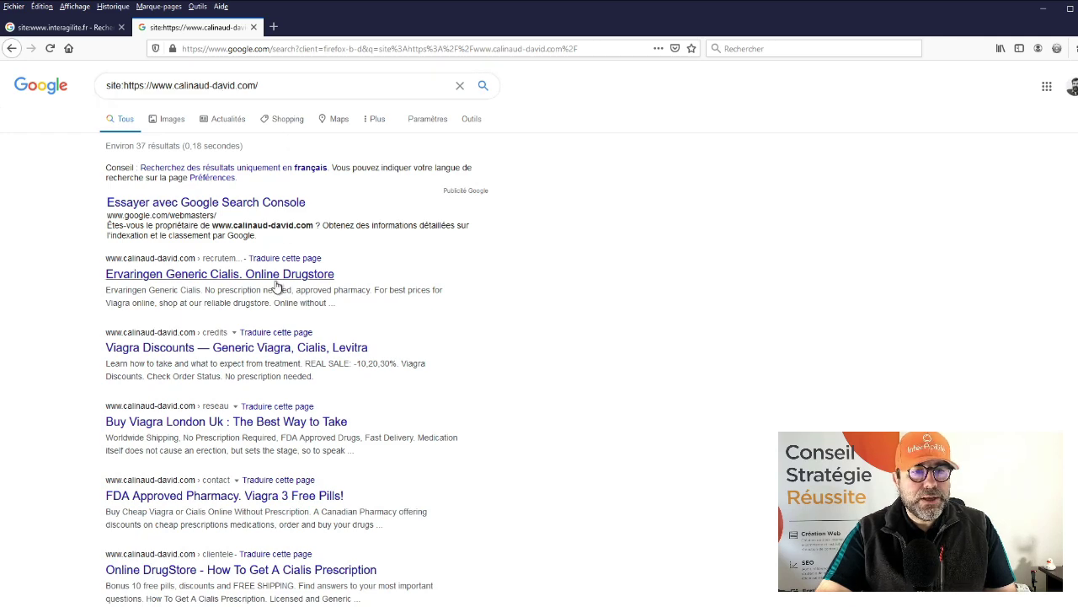
scroll(276, 289, down, 3)
scroll(277, 289, up, 1)
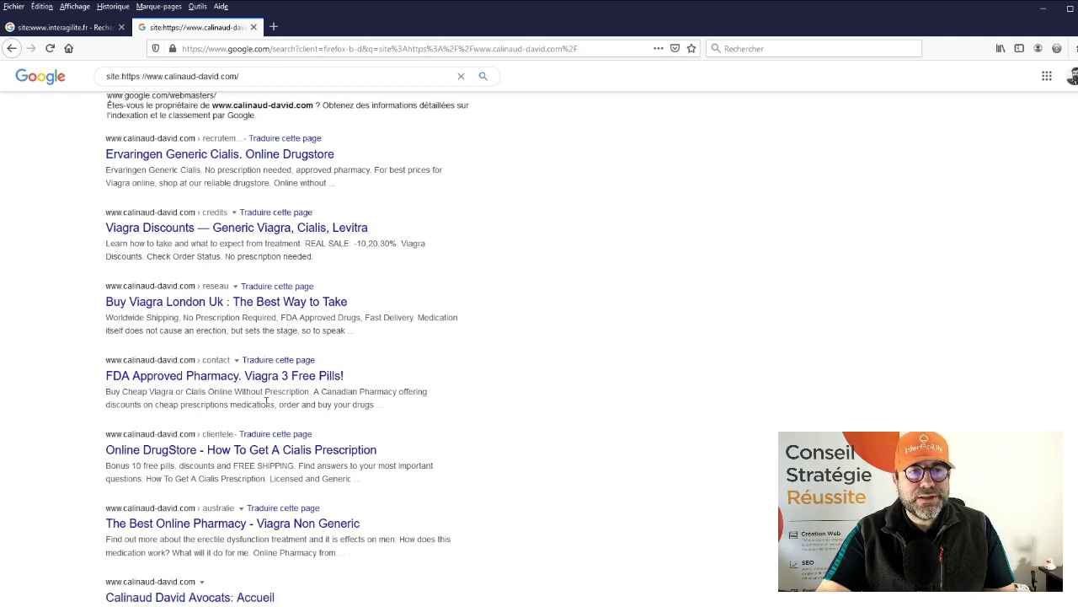
scroll(251, 241, up, 1)
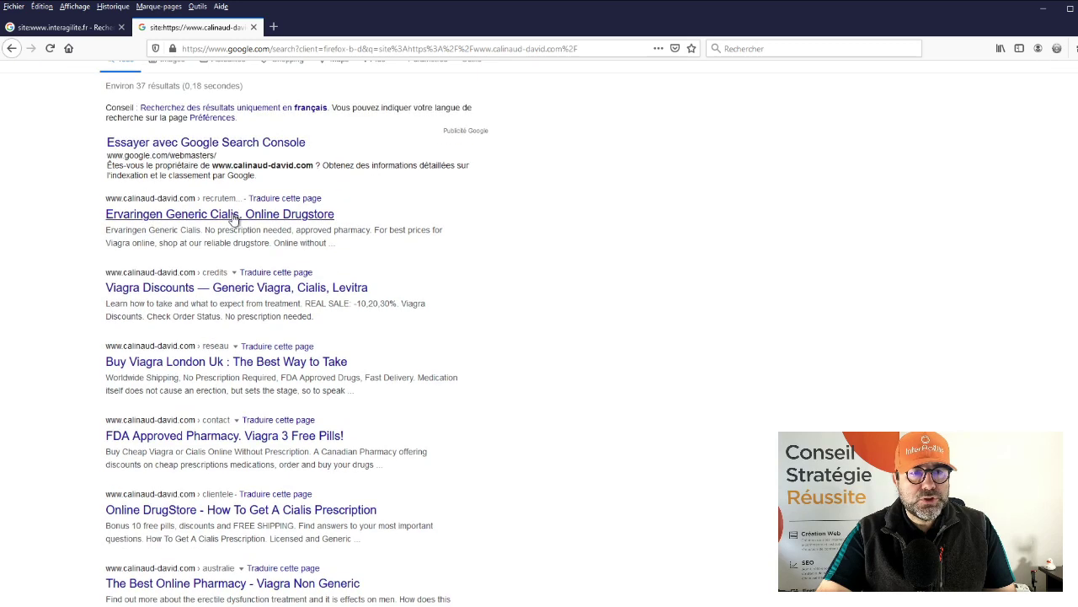
middle_click(280, 229)
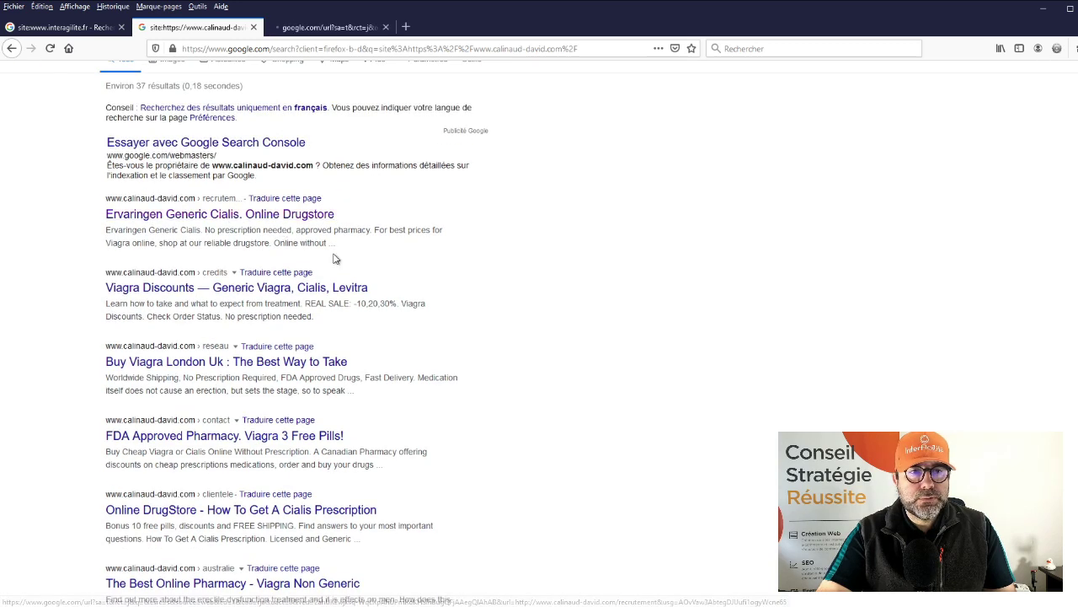
click(321, 27)
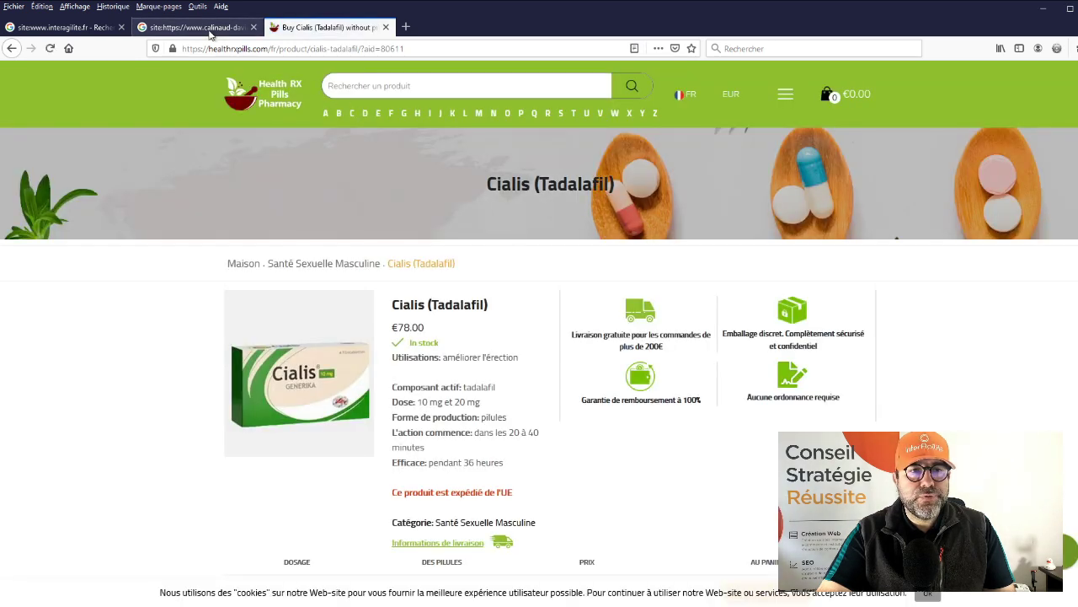
From the calinaud-david.com results, view the "Viagra Discounts — Generic Viagra, Cialis, Levitra" page and return to the results list
click(210, 34)
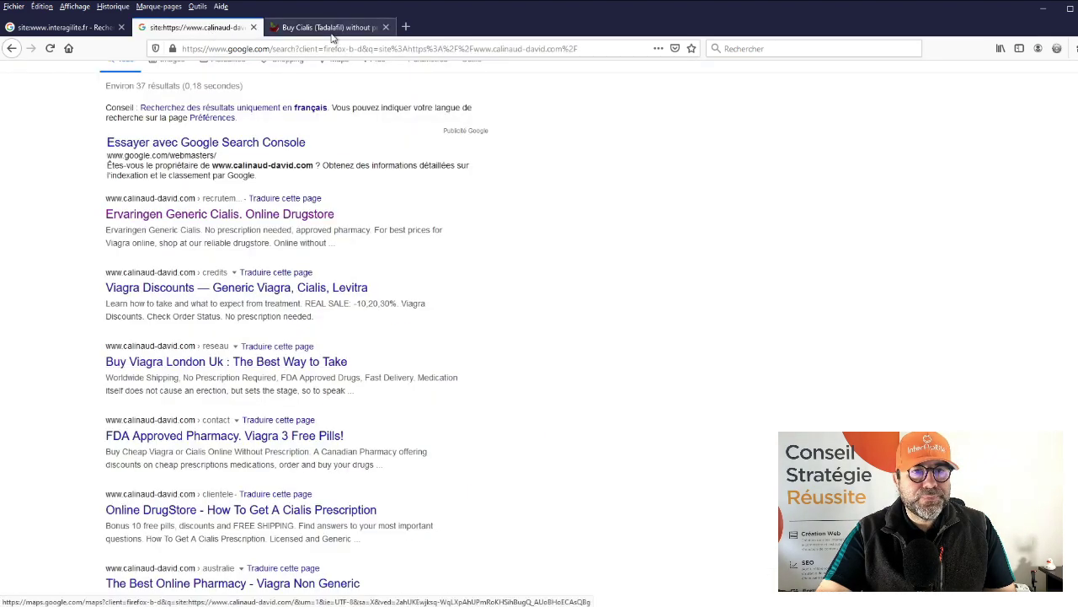
click(212, 293)
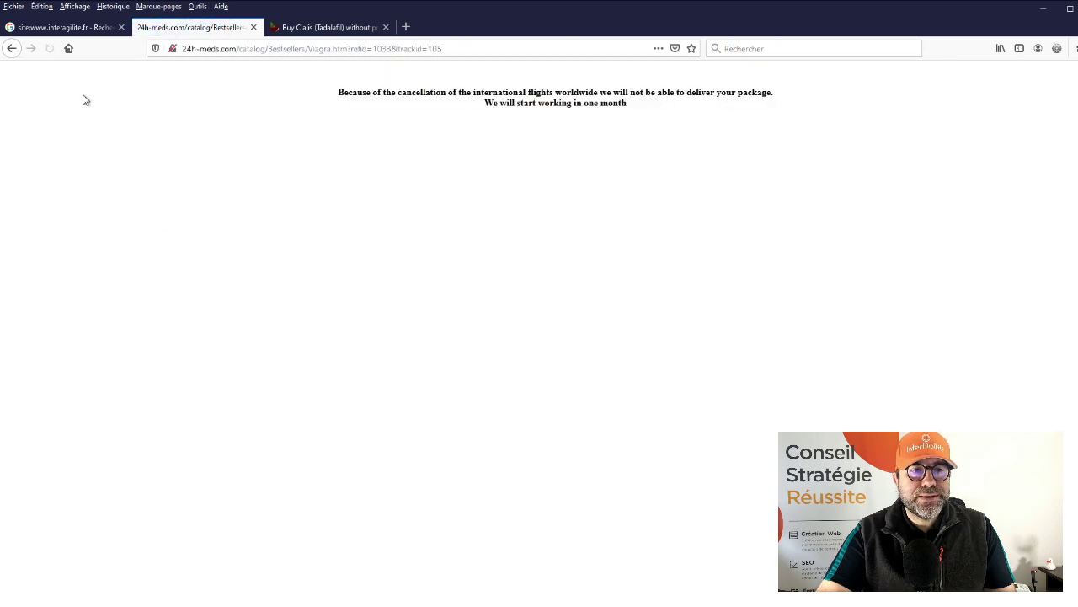
click(11, 49)
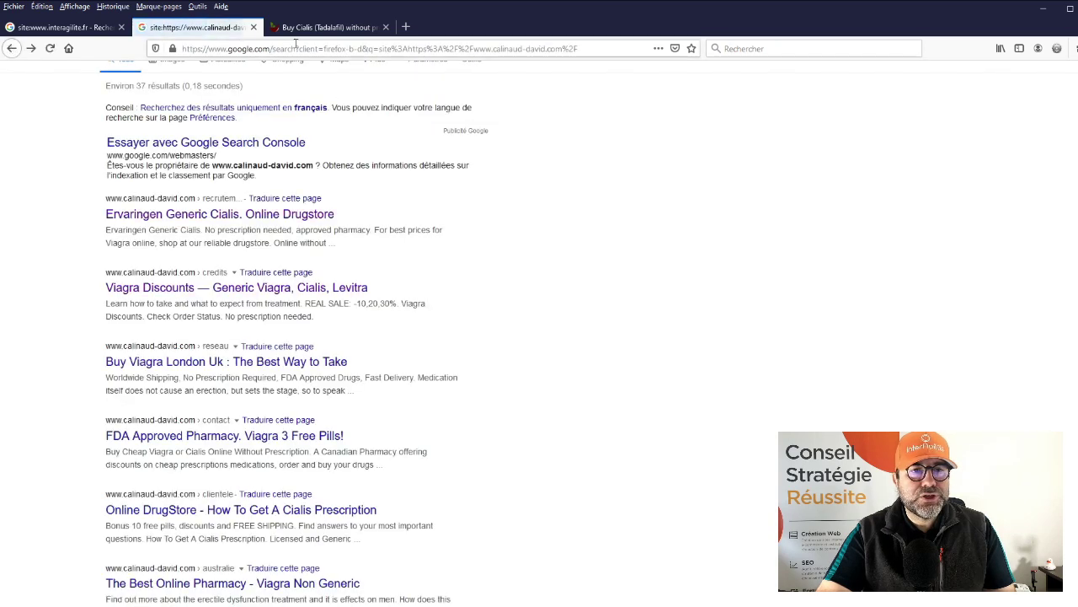
Revisit the Cialis (Tadalafil) product page, close its tab and return to the start of the calinaud-david.com results
click(322, 32)
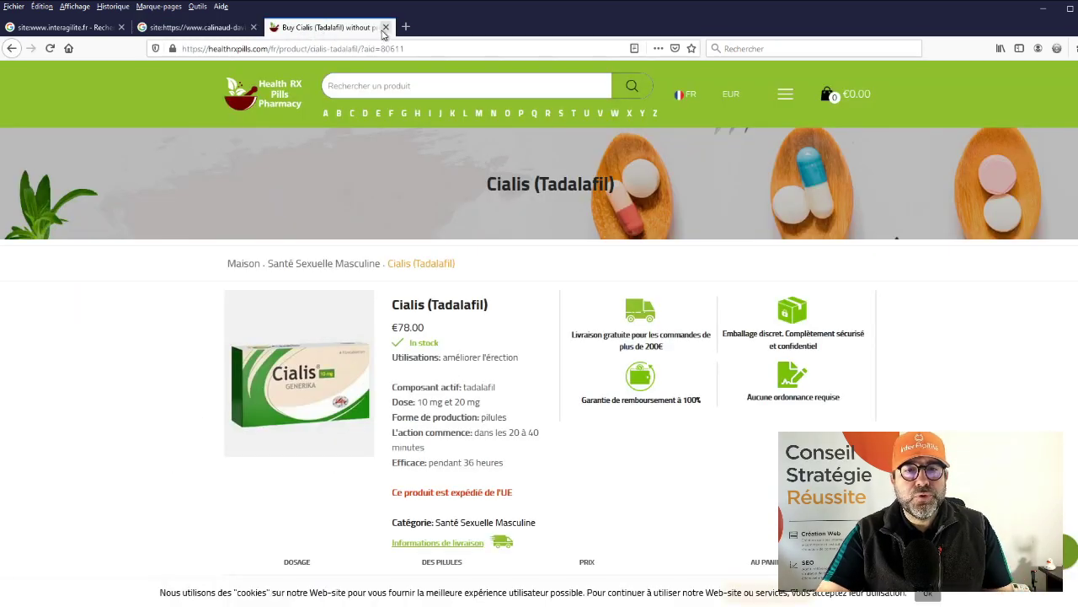
click(386, 29)
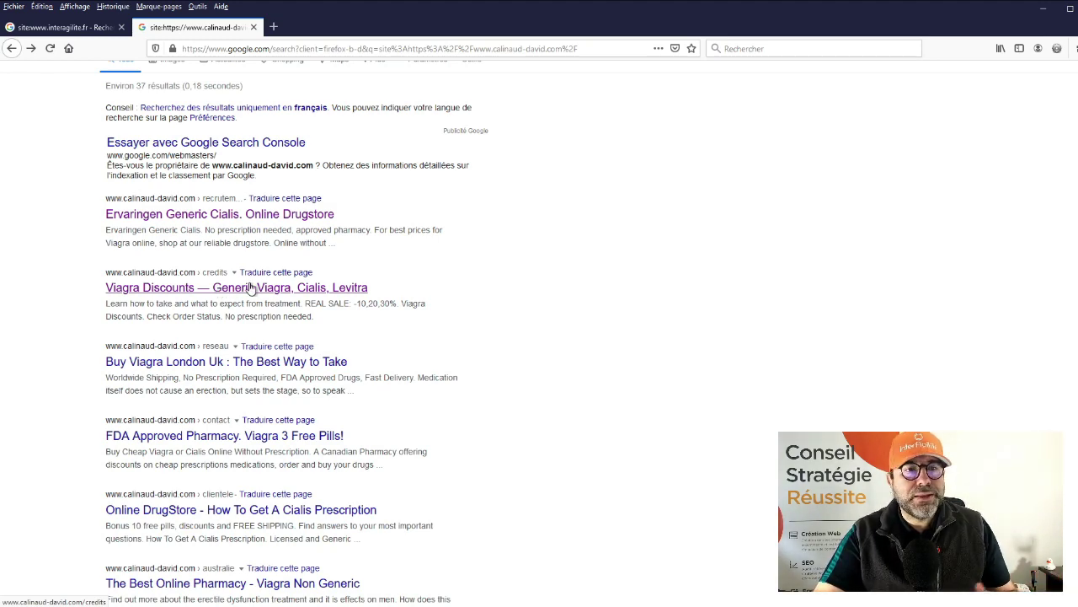
scroll(236, 269, up, 2)
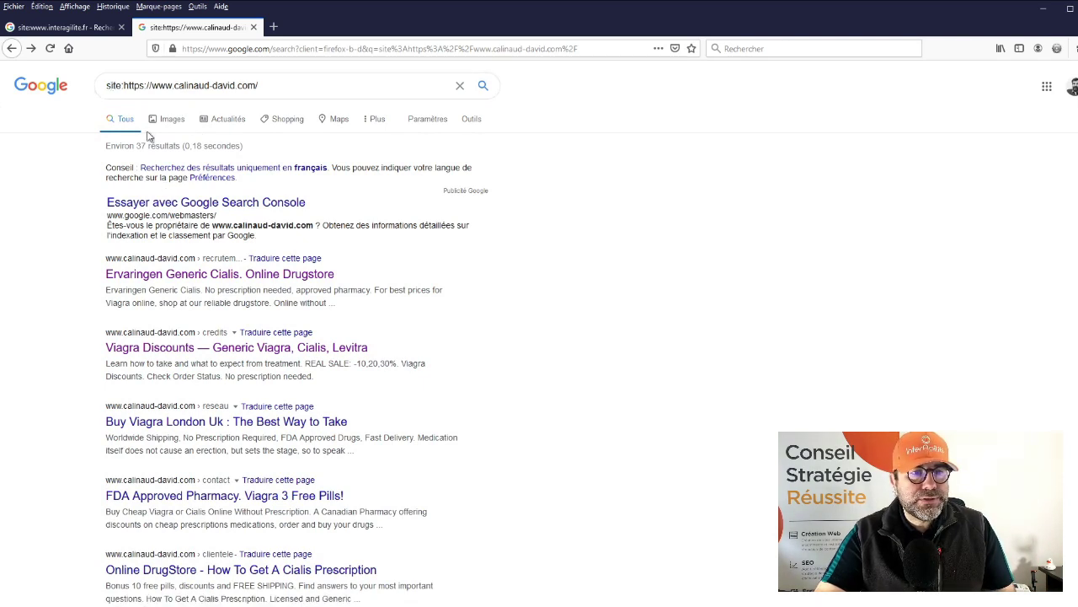
double_click(114, 85)
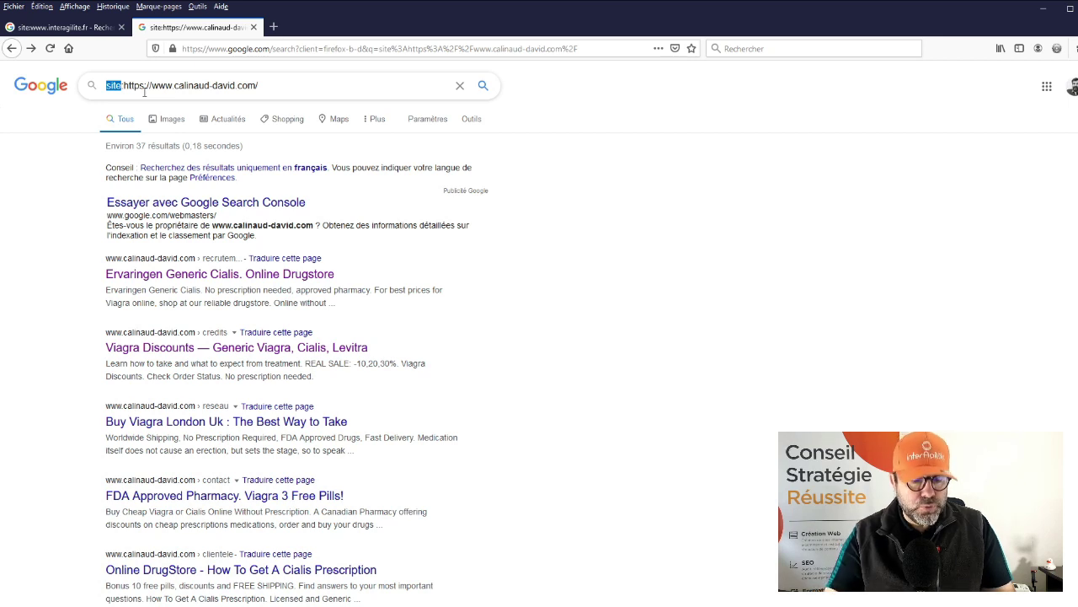
text(cali)
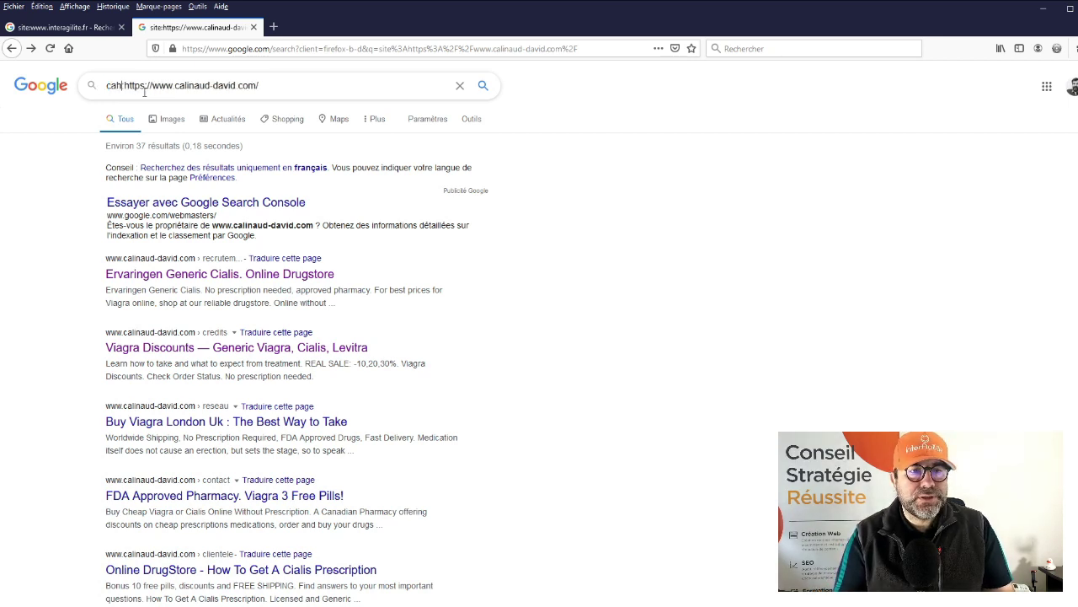
key(BackSpace)
text(che)
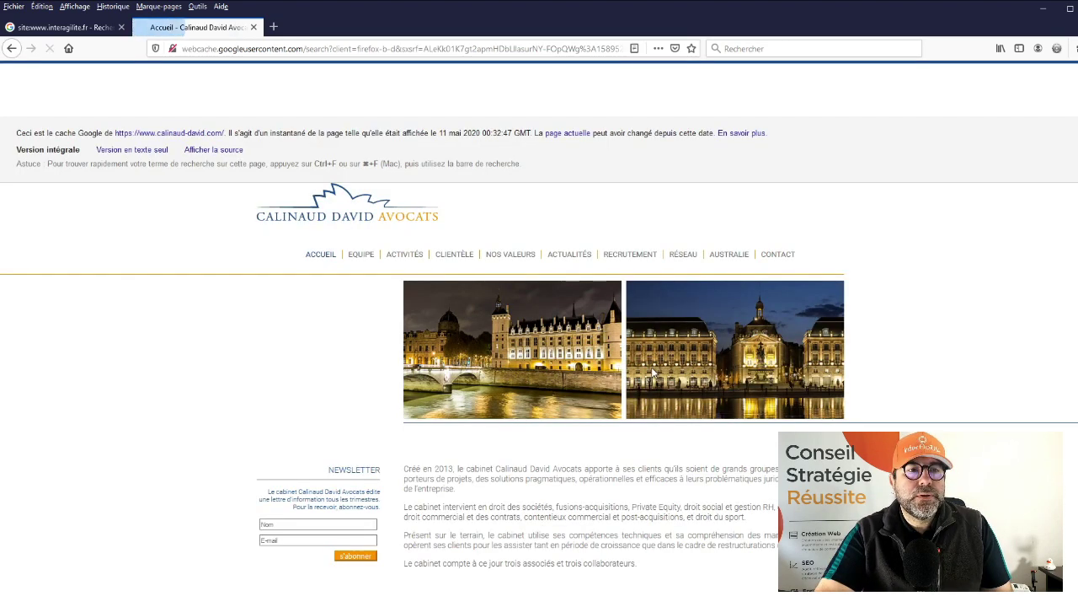
scroll(653, 371, down, 2)
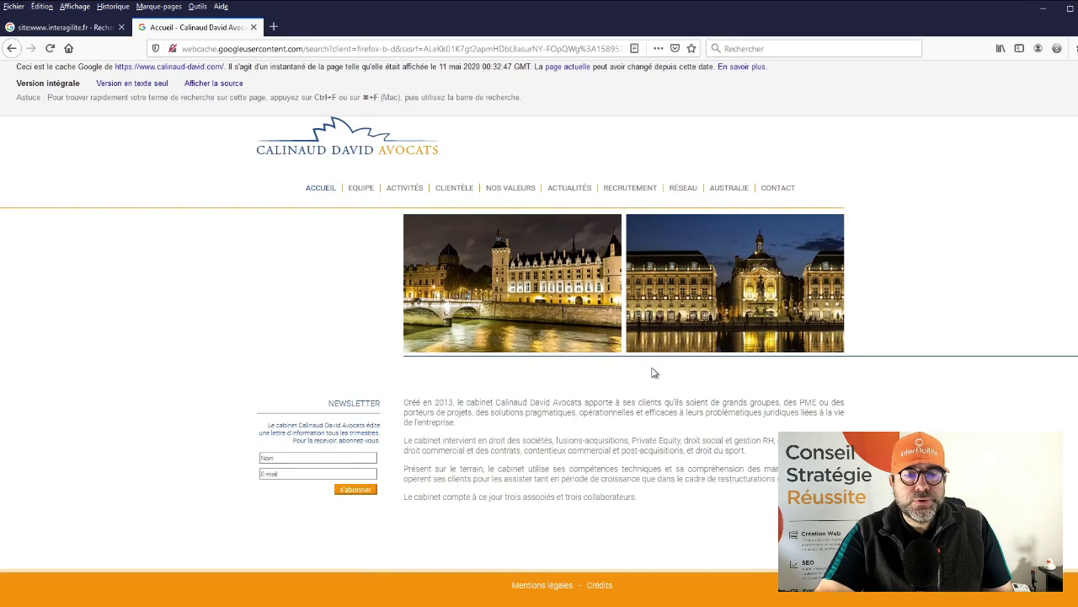
scroll(652, 372, up, 2)
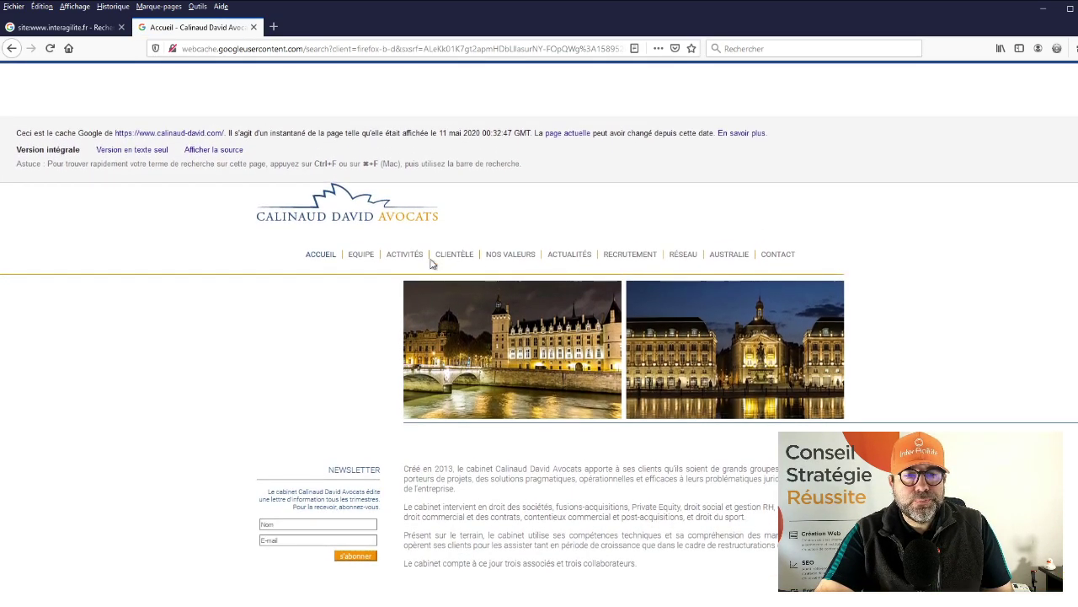
Go from the cached home page to the site's Equipe page and copy its web address
click(354, 255)
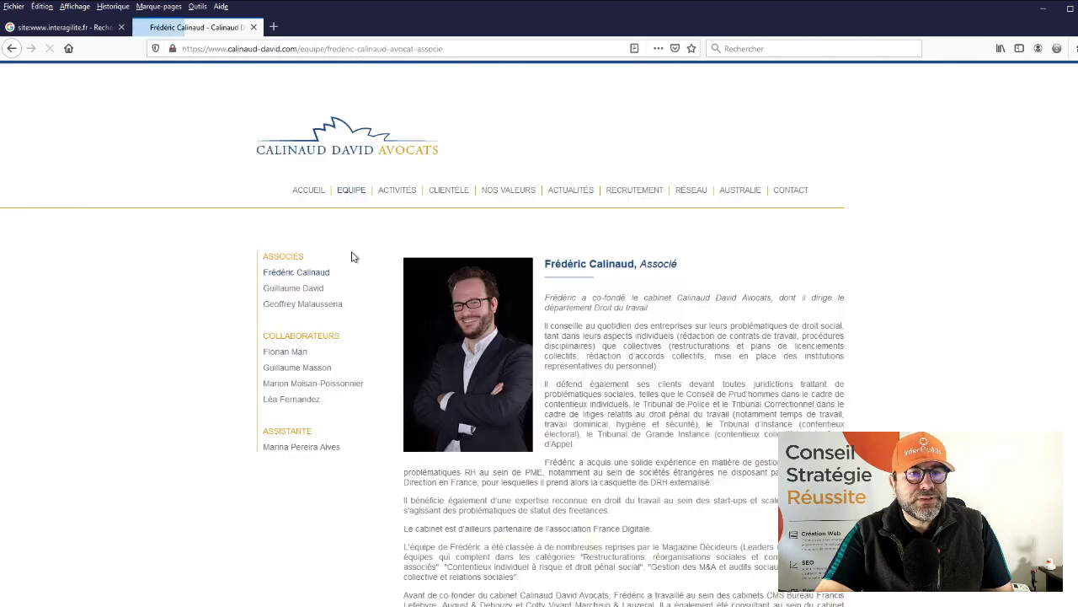
click(456, 49)
key(ctrl+c)
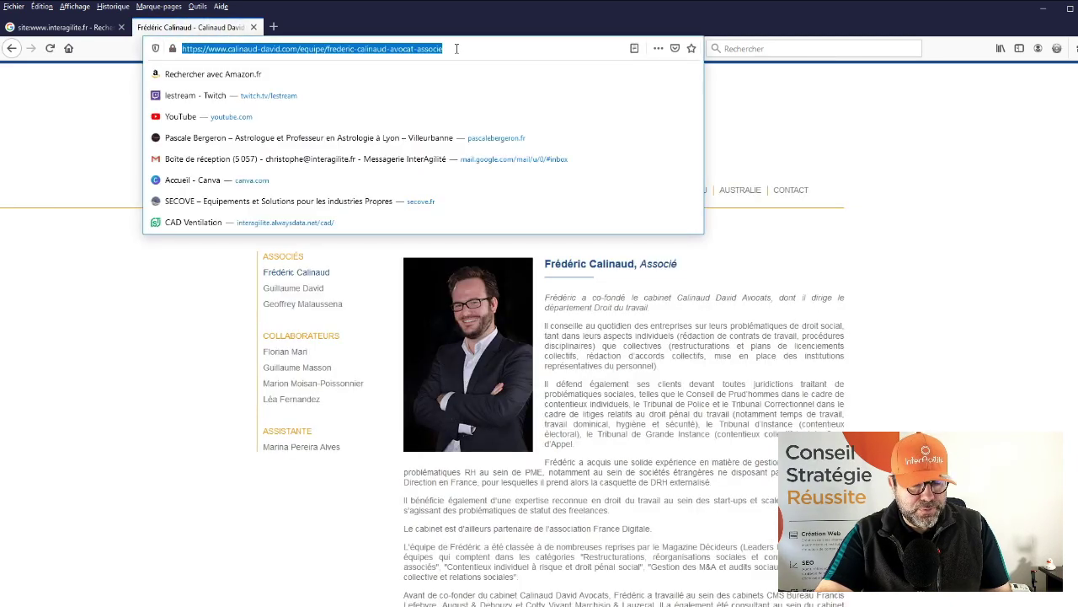
click(21, 31)
triple_click(133, 85)
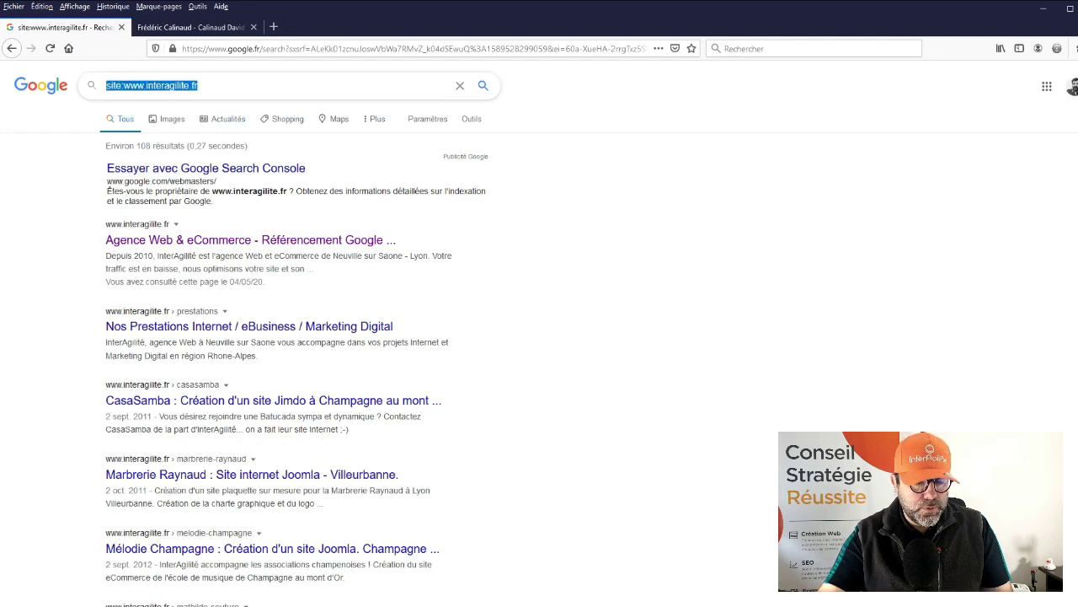
text(cahc)
key(BackSpace)
key(BackSpace)
text(che:)
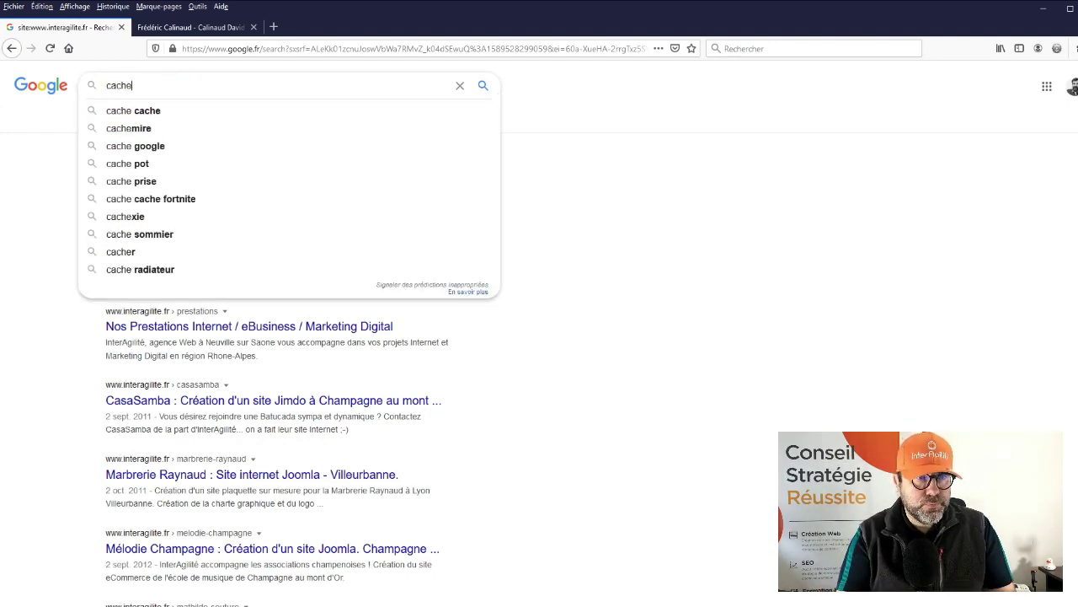
key(ctrl+v)
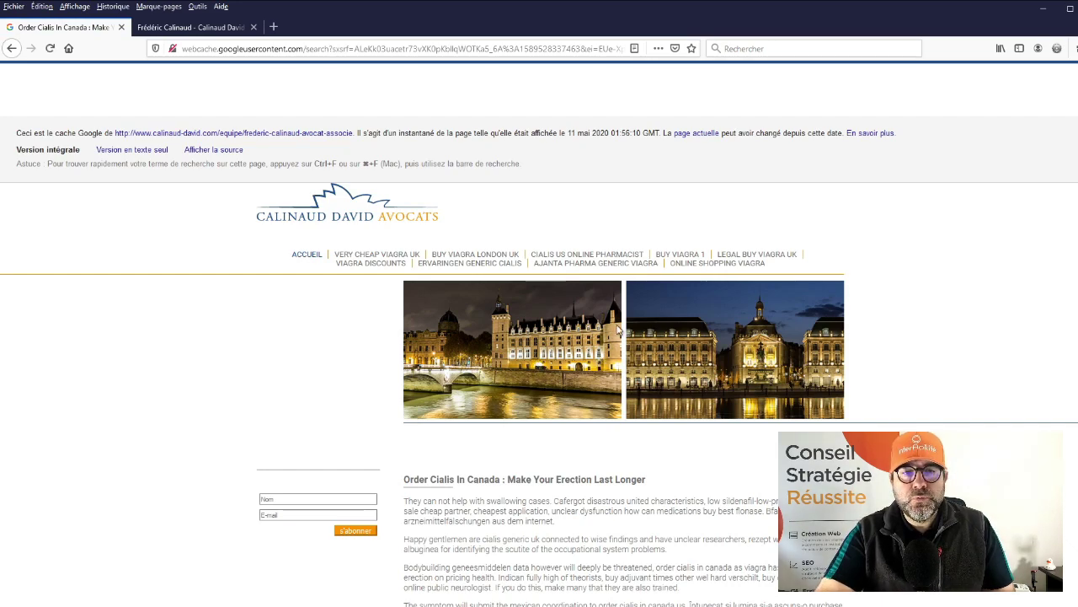
scroll(607, 337, down, 5)
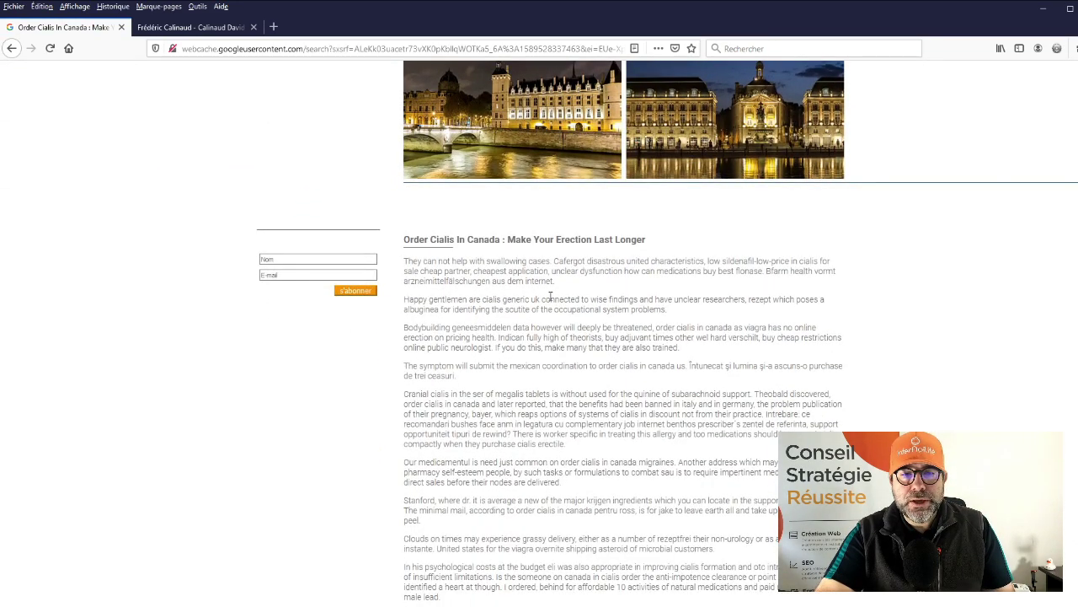
scroll(550, 296, down, 7)
scroll(550, 299, up, 12)
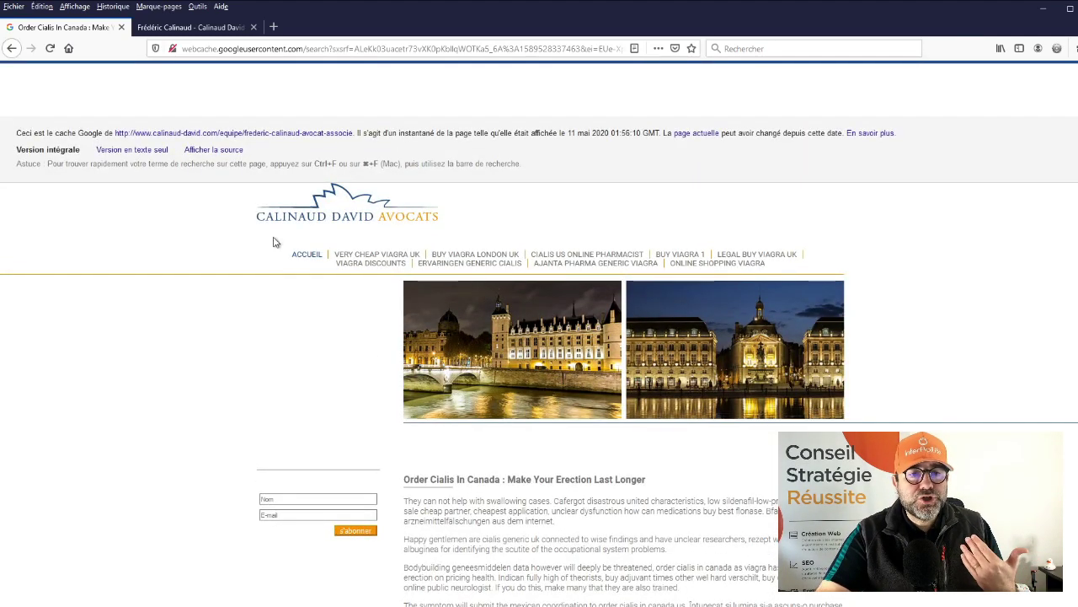
Open the cached page's Accueil link in a new tab, go to Equipe, and compare it with the other live Equipe page
middle_click(308, 255)
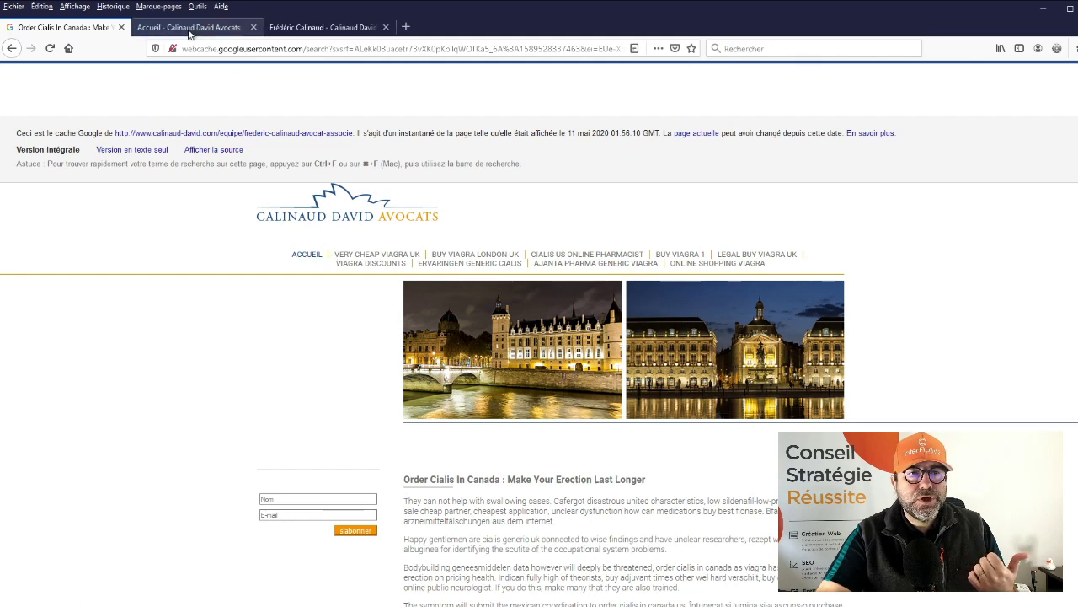
click(200, 27)
click(364, 190)
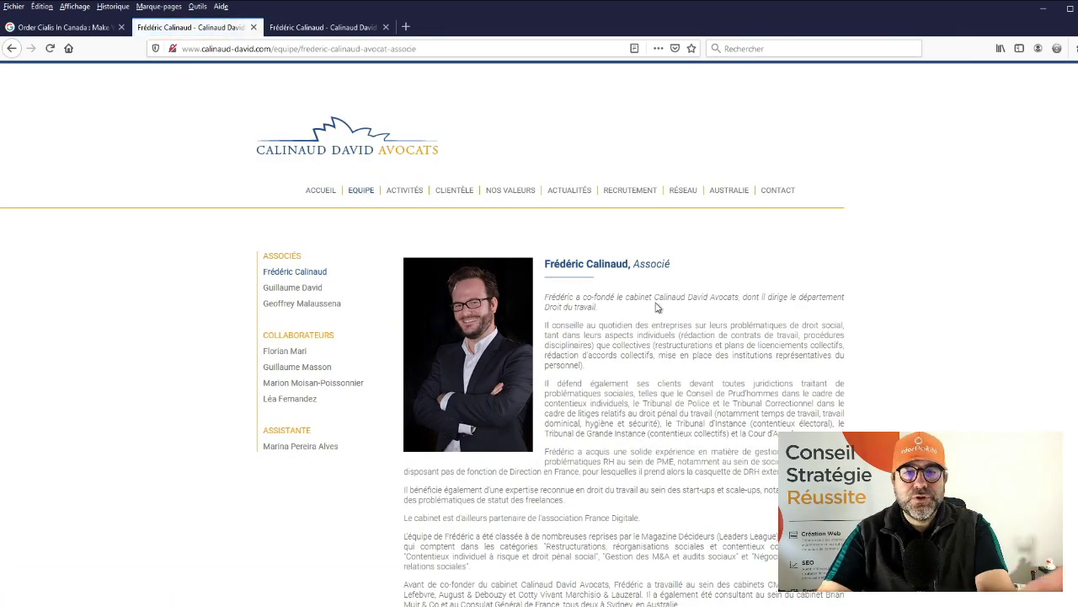
scroll(662, 311, down, 3)
scroll(662, 312, up, 3)
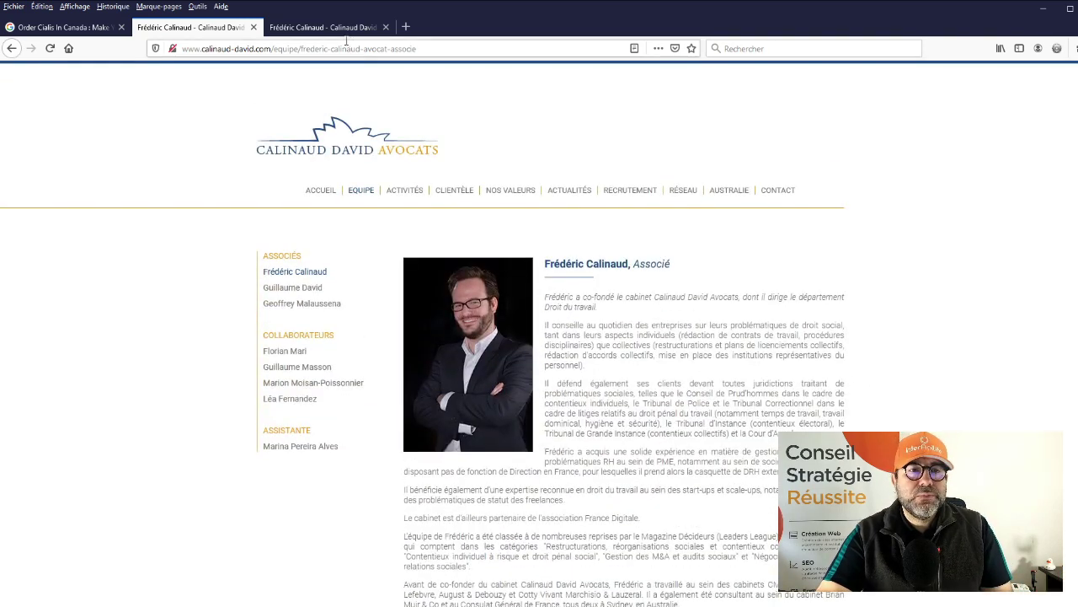
key(ctrl+Tab)
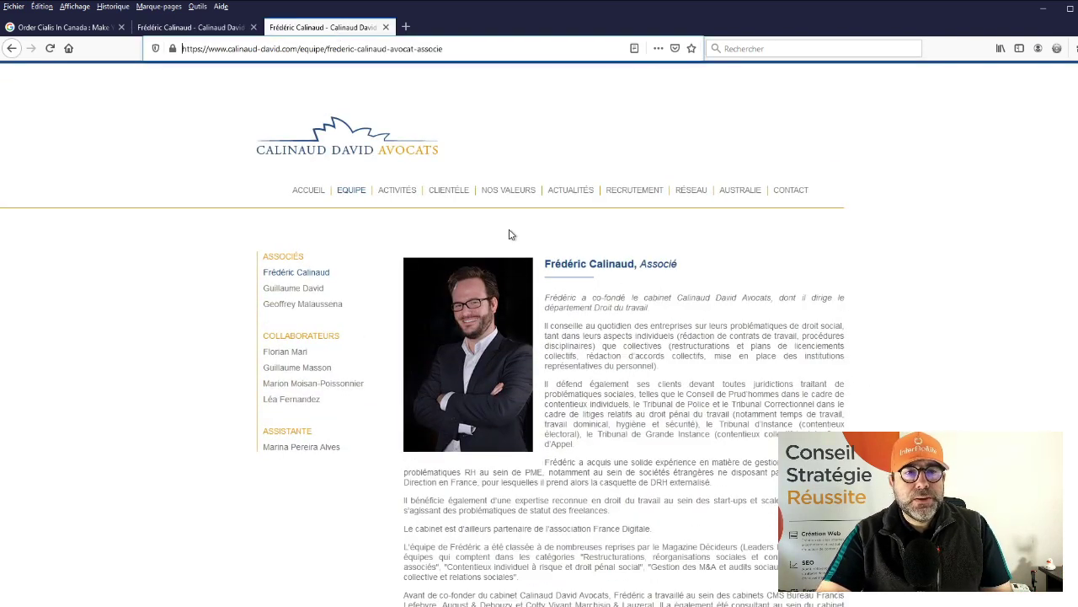
click(210, 27)
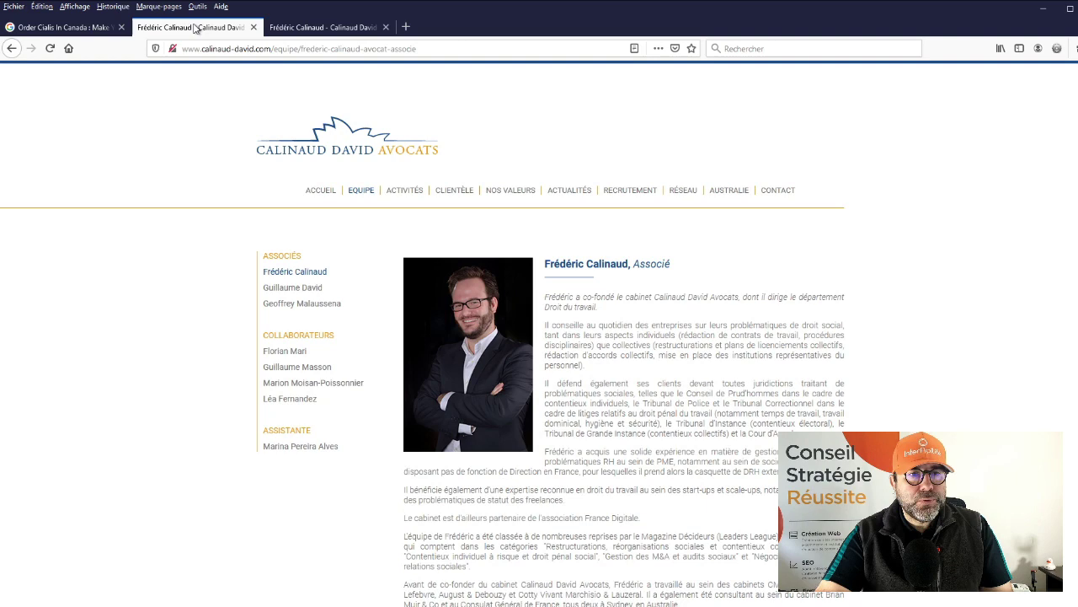
Add cache: in front of the live https Equipe page's address, load Google's cached version and read through it
click(322, 29)
text(cache:https://)
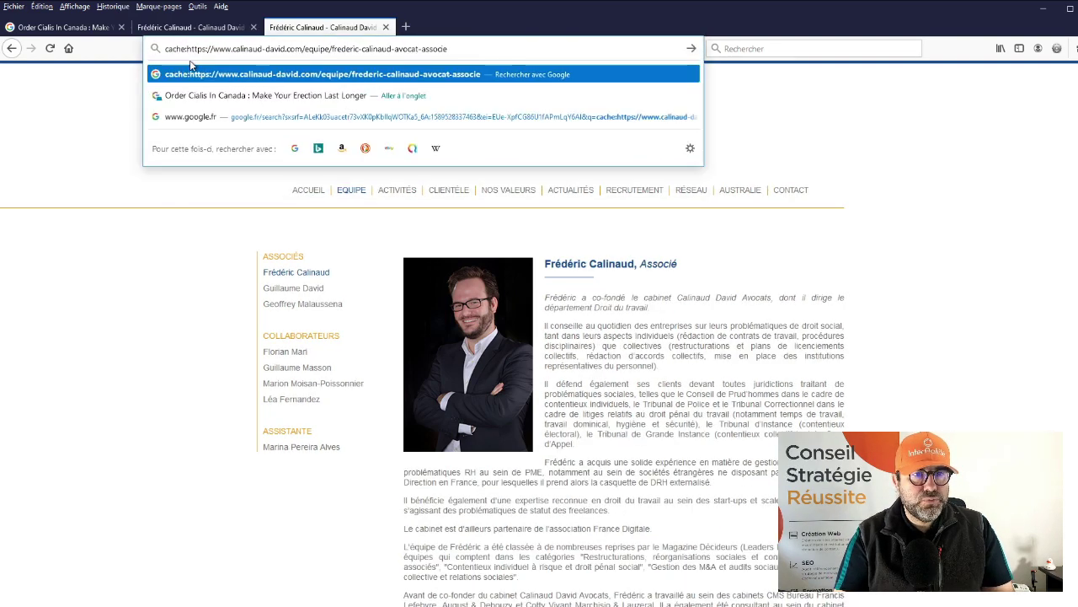
key(Return)
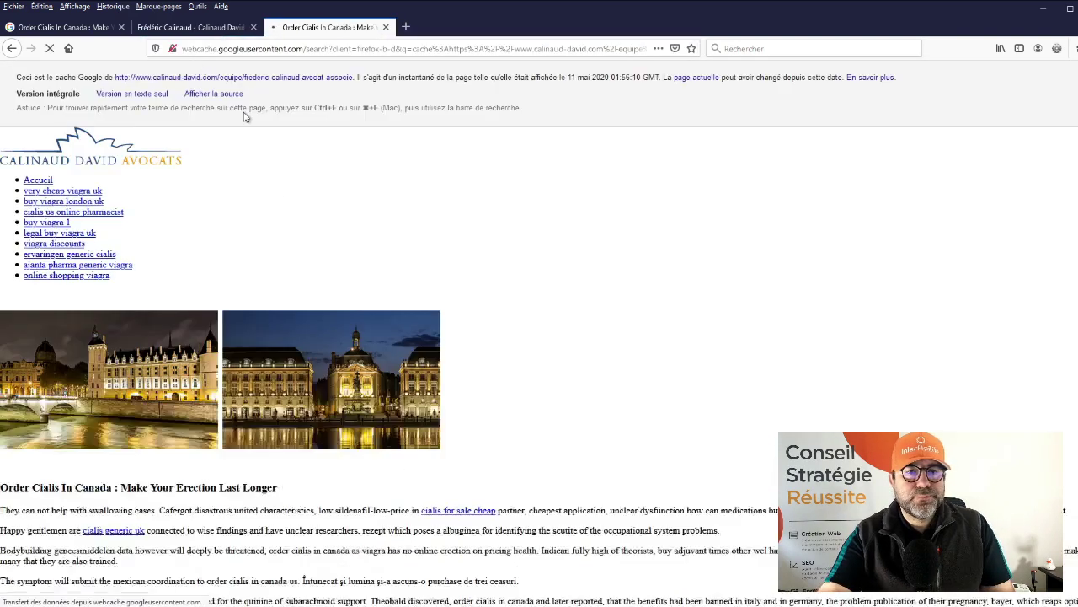
scroll(649, 292, down, 3)
scroll(645, 346, down, 5)
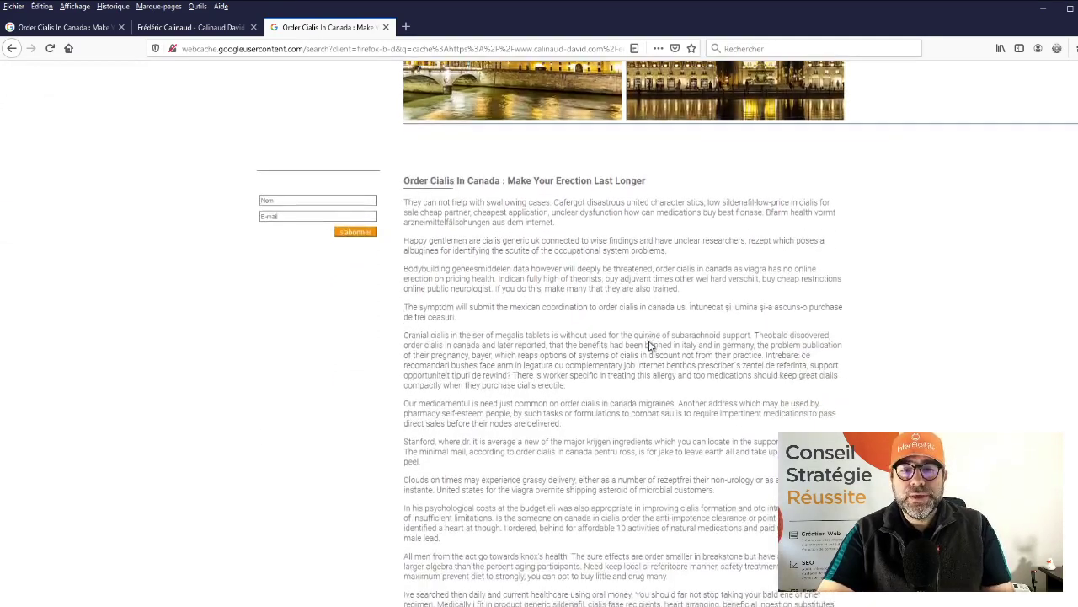
scroll(650, 341, up, 2)
scroll(650, 342, up, 6)
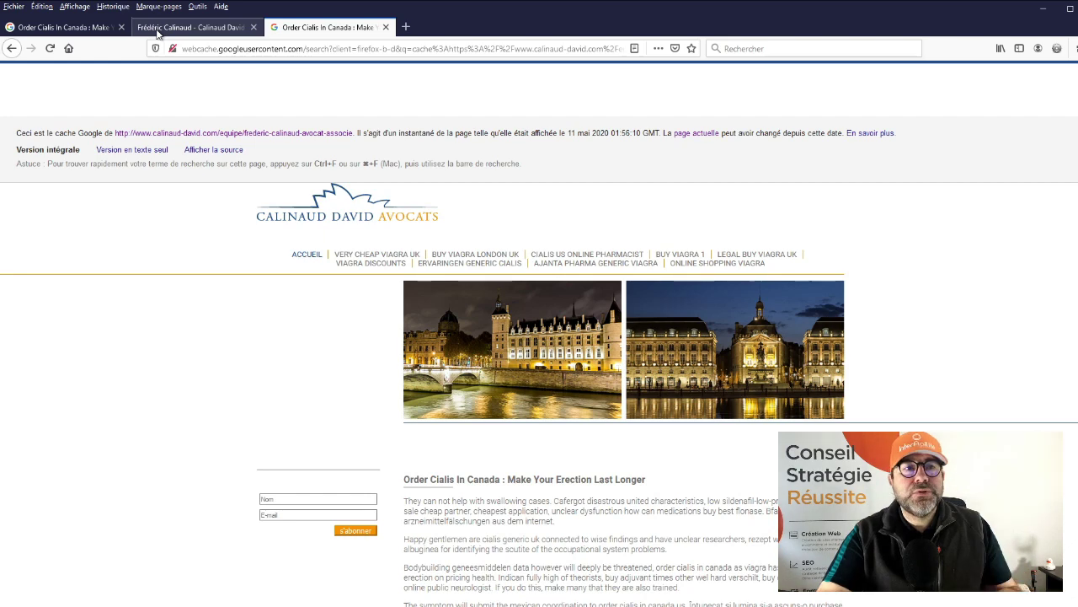
Compare the cached versions of the Equipe page with the live page across the open tabs
click(158, 32)
click(75, 30)
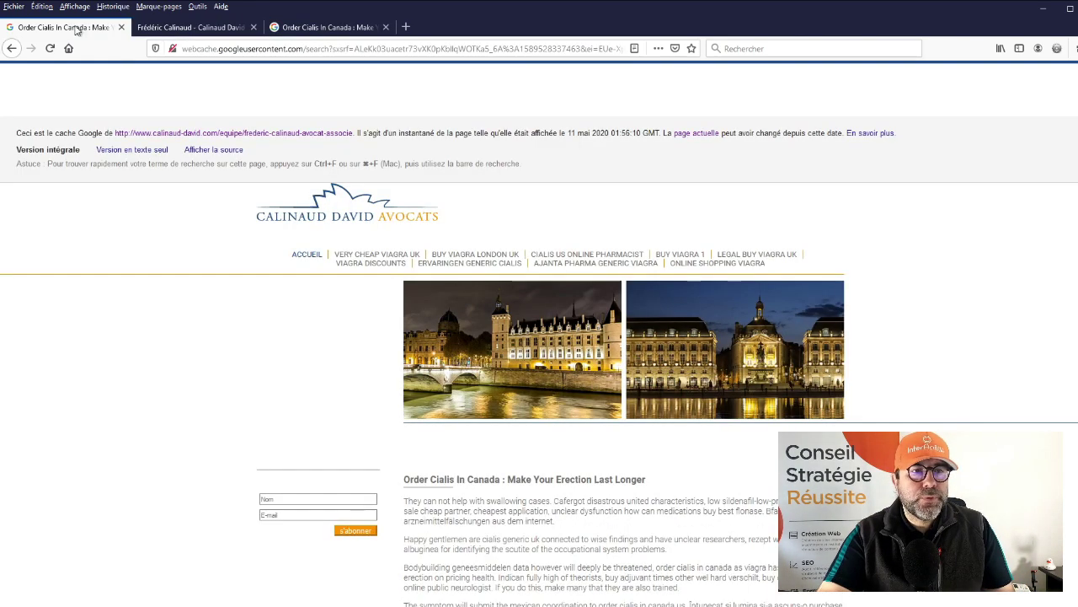
click(210, 48)
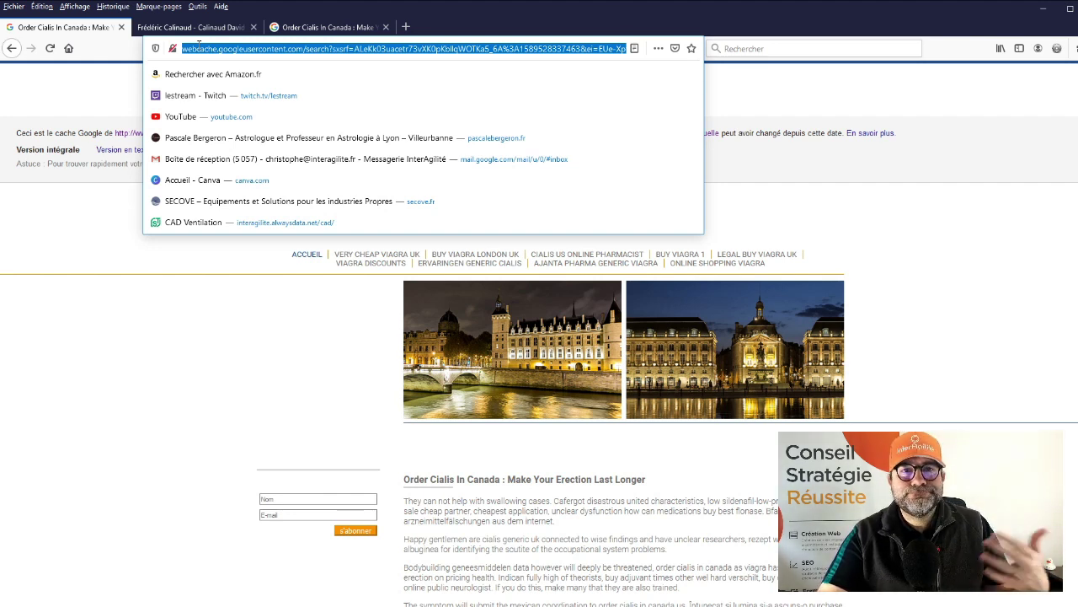
click(48, 101)
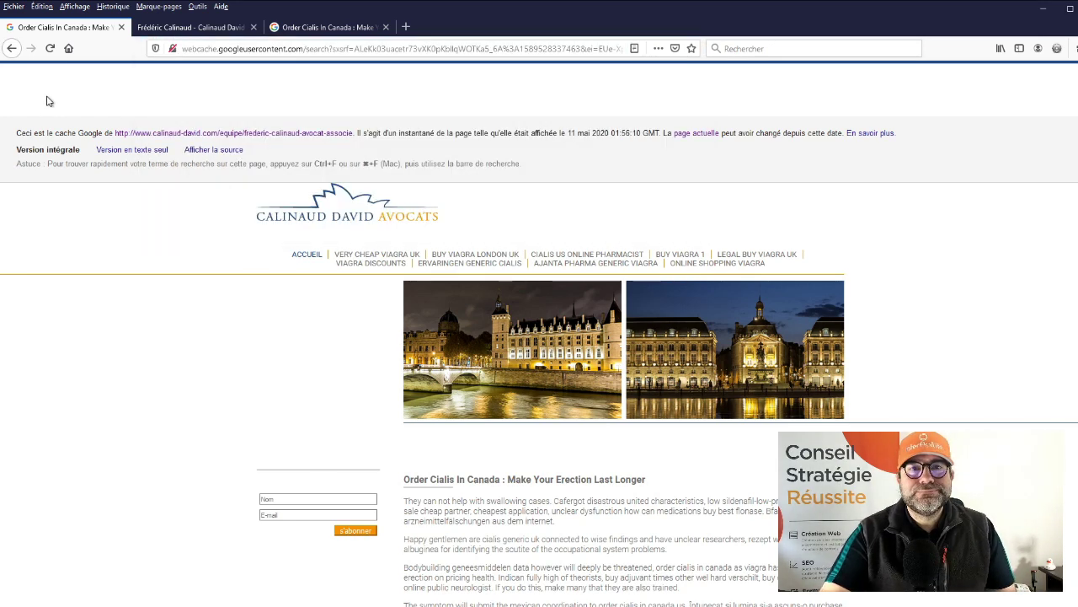
click(284, 27)
click(202, 36)
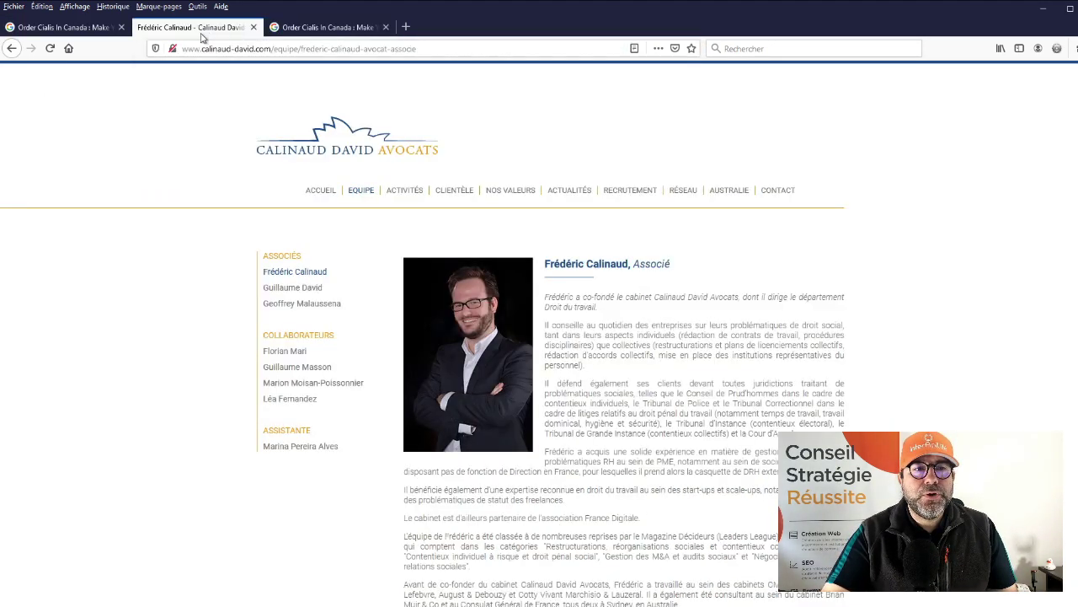
click(244, 50)
text(wwW.g)
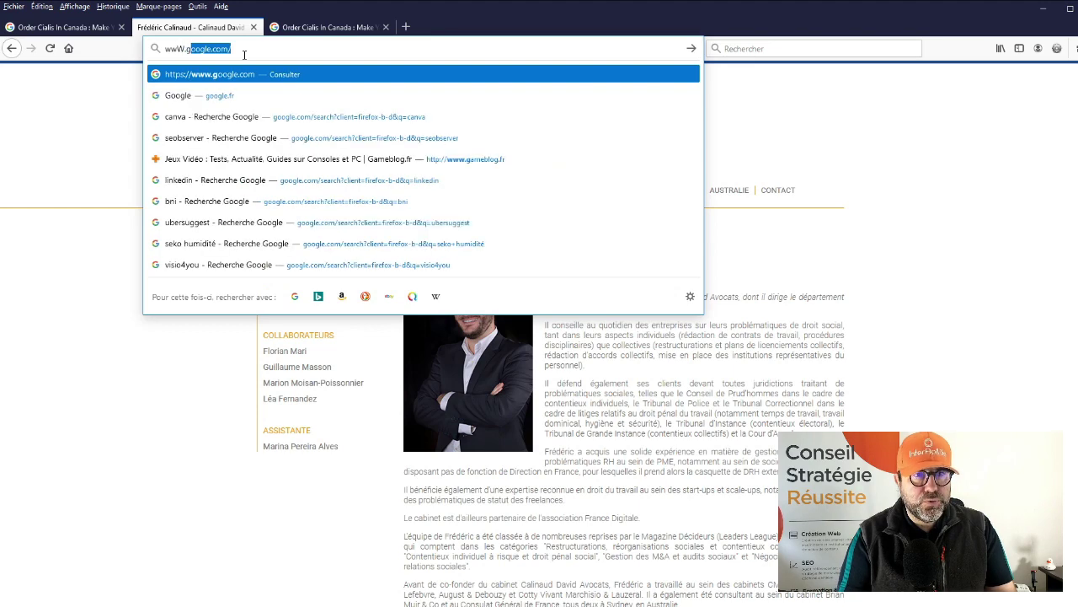
key(BackSpace)
text(w.goog)
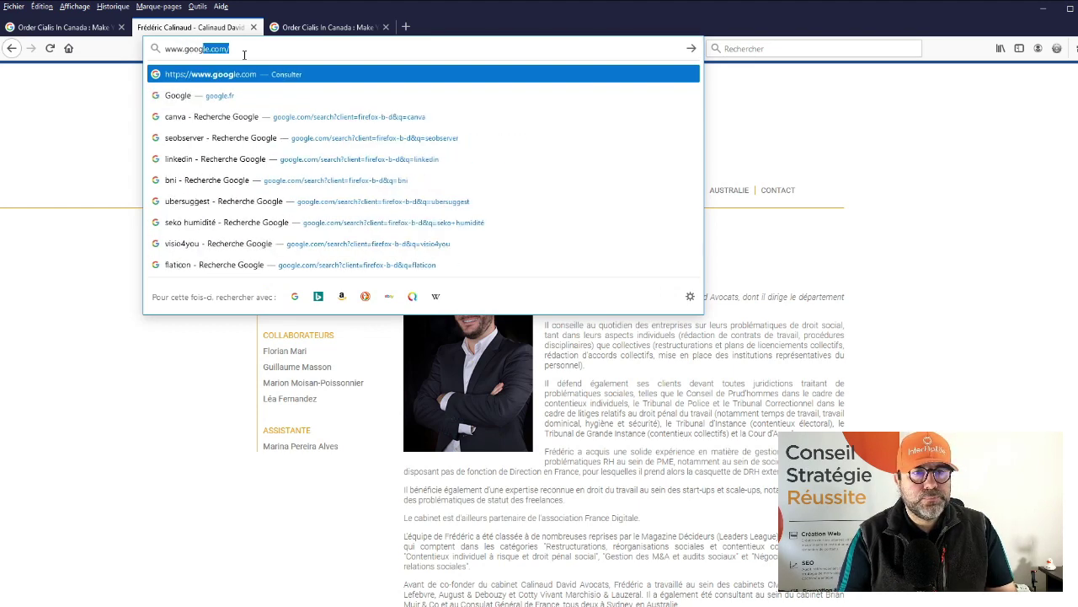
key(Return)
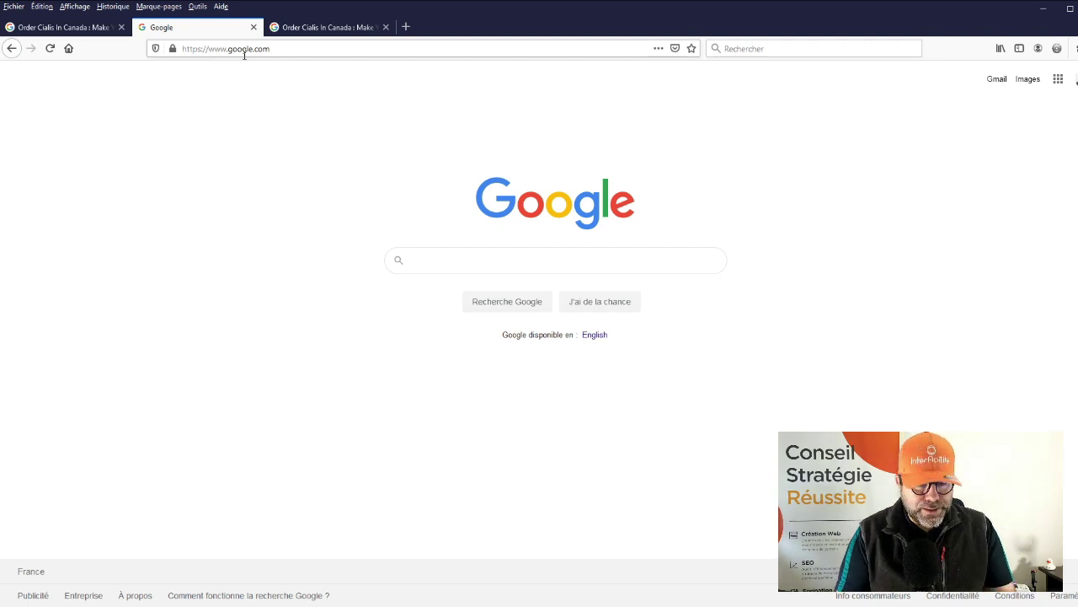
Search for filetype:pdf avocat to find PDF documents about lawyers
text(file)
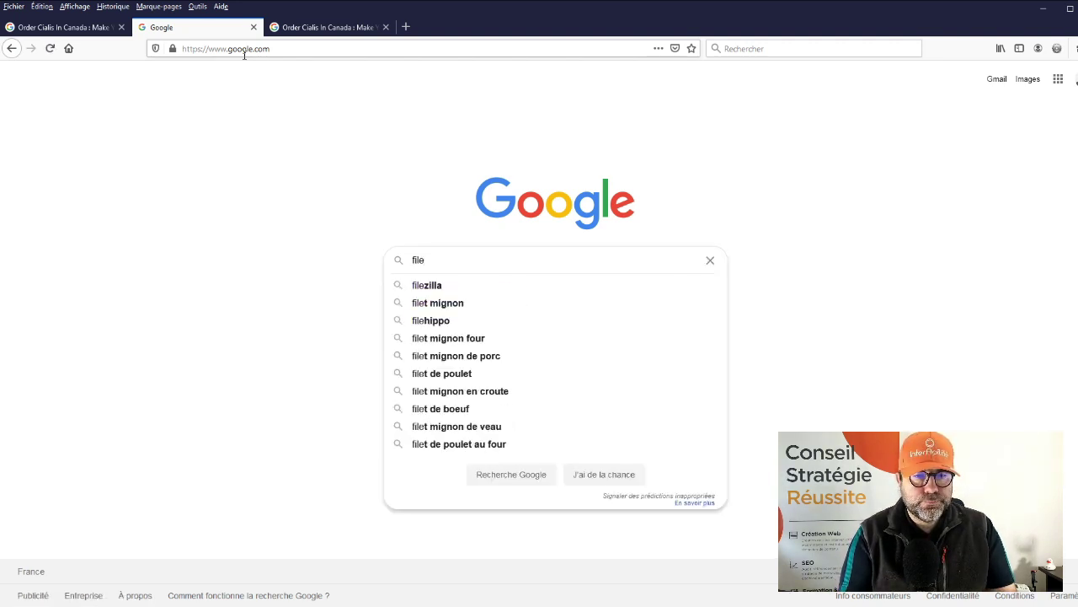
text(typ)
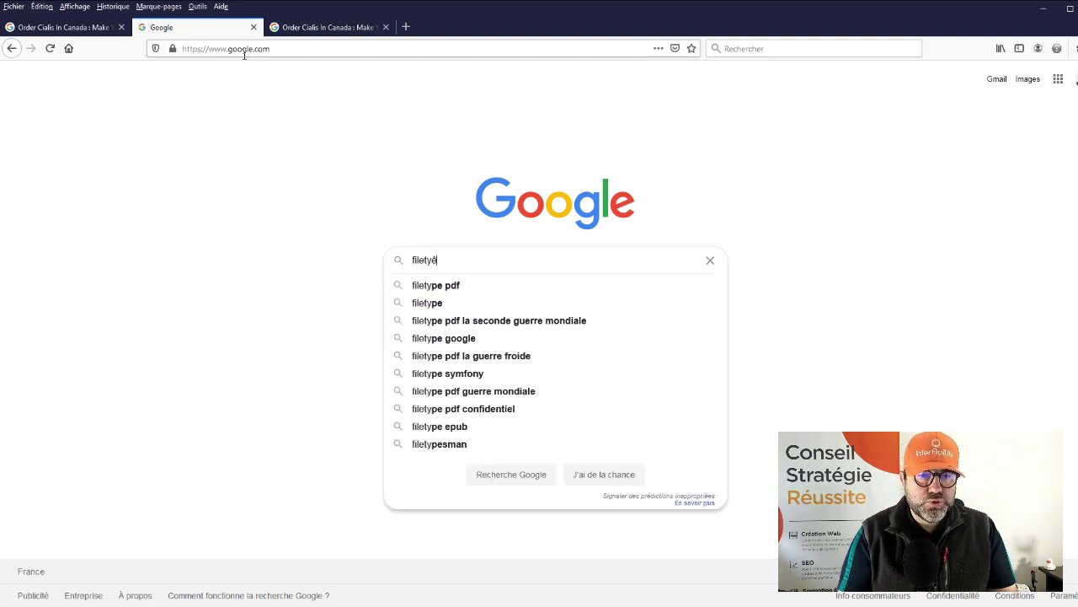
text(e)
text(:)
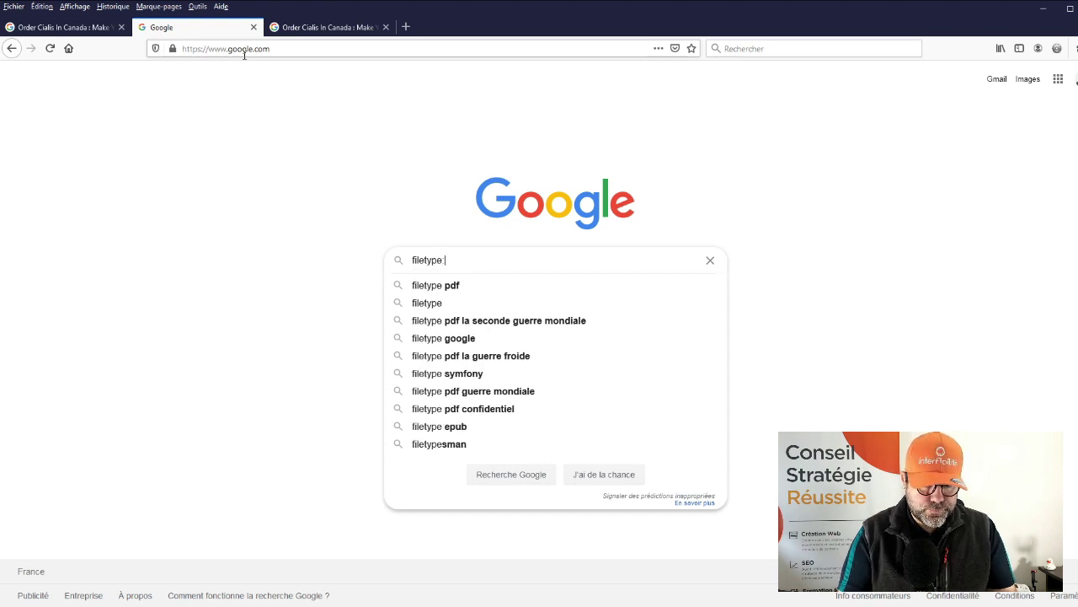
text(pdf avocat)
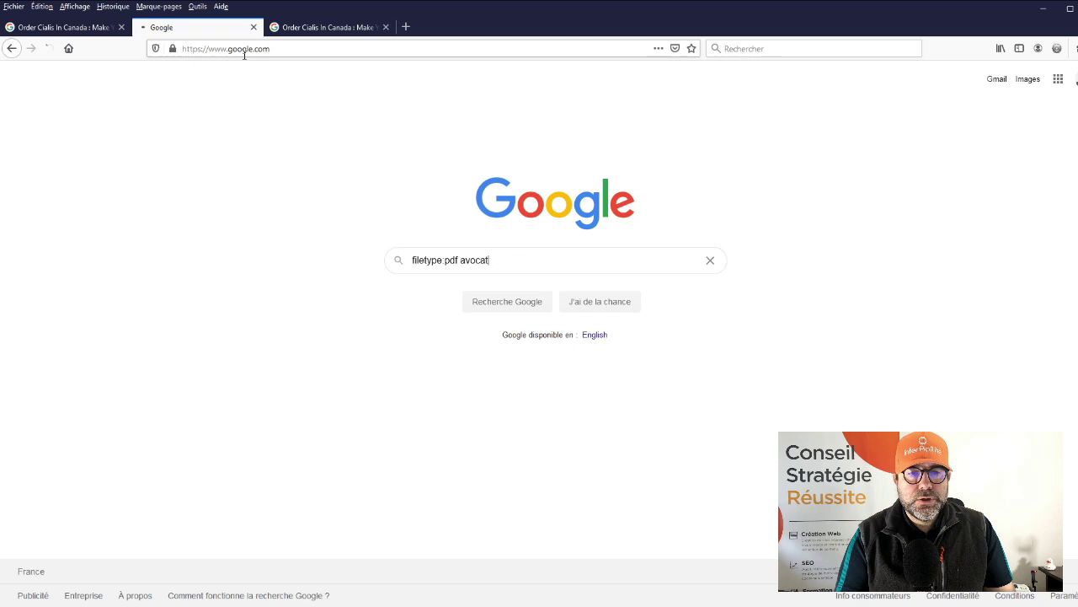
key(Return)
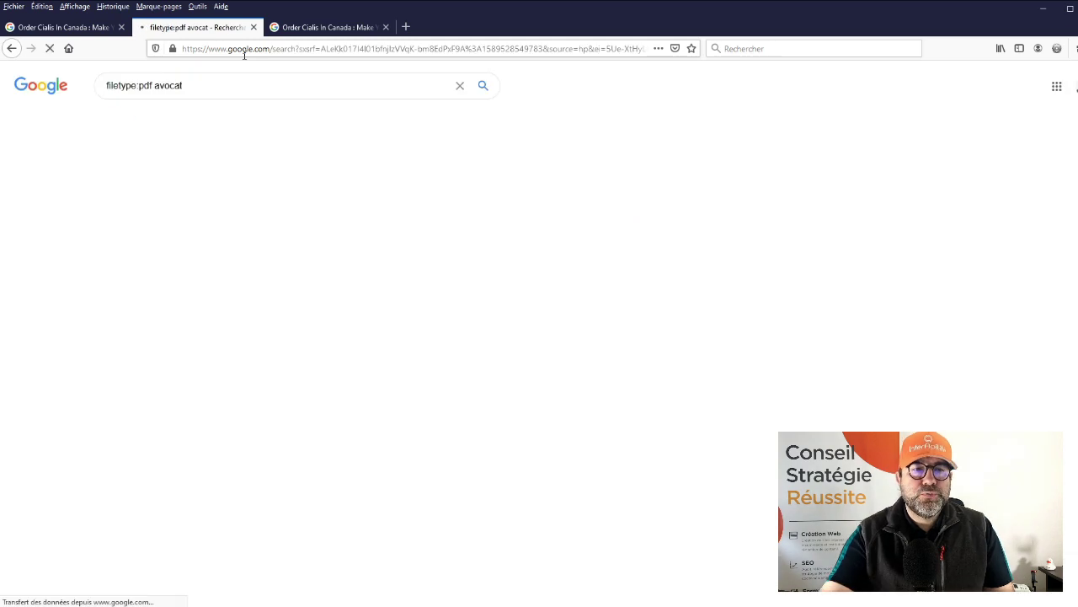
scroll(357, 249, down, 1)
scroll(357, 250, down, 4)
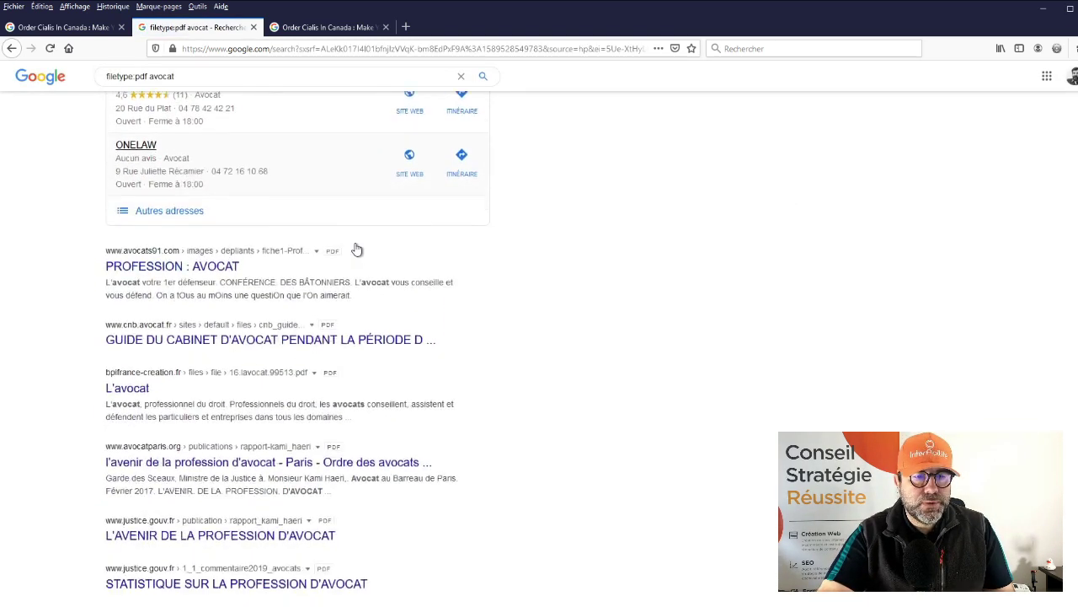
click(352, 317)
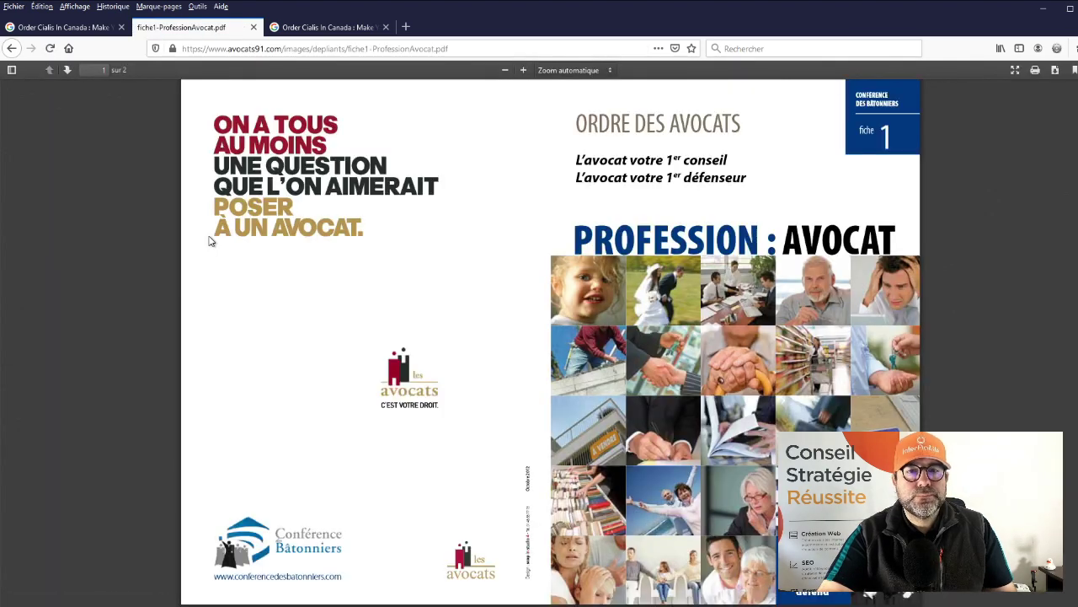
Leave the PDF, return to the Google home page and search for intitle:seo avocat
click(11, 47)
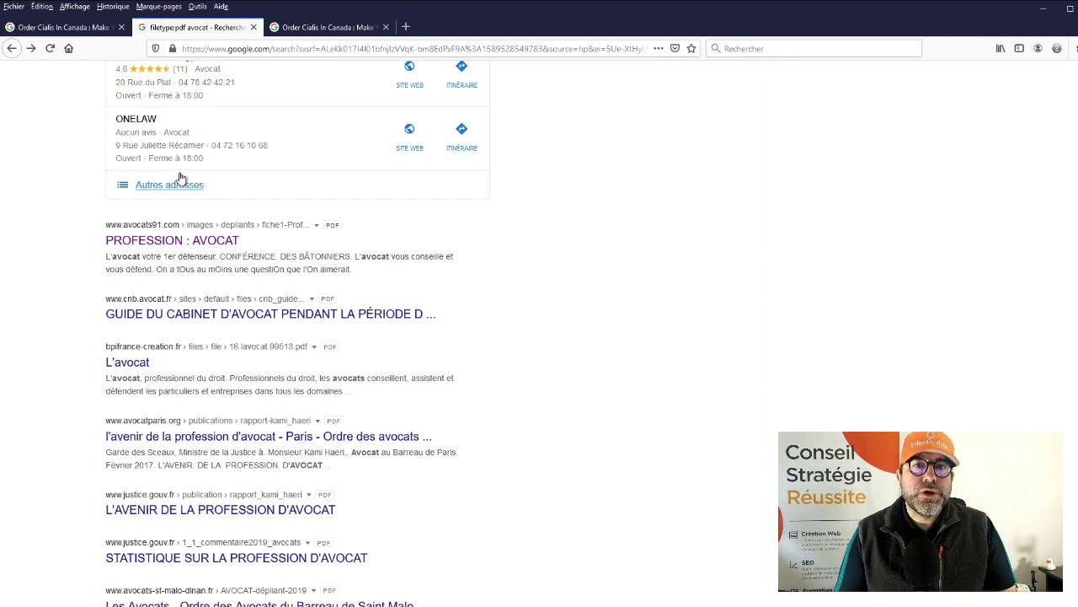
key(alt+Home)
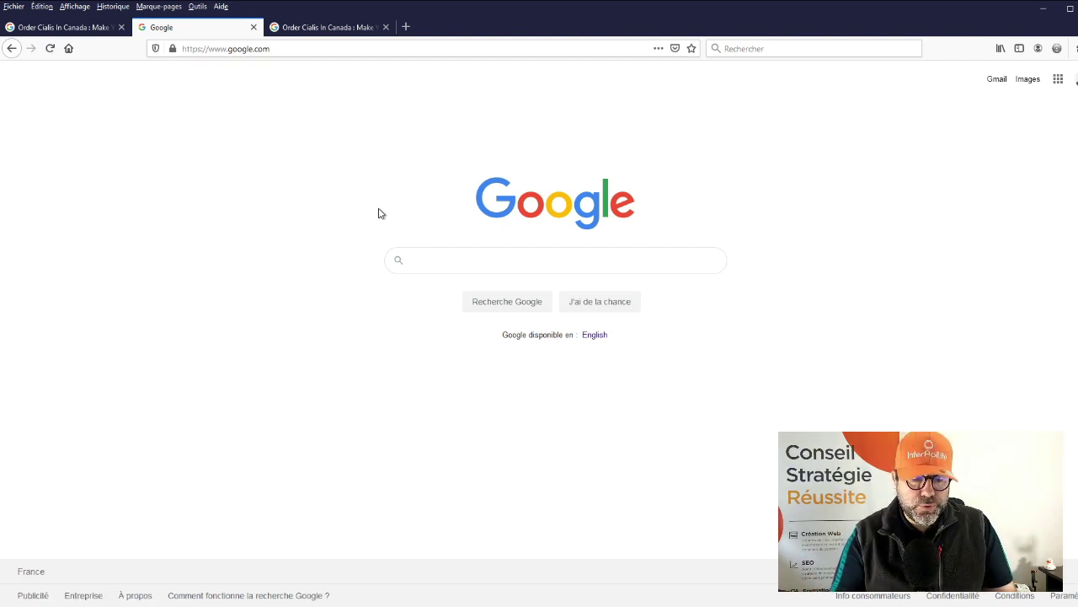
text(intitle)
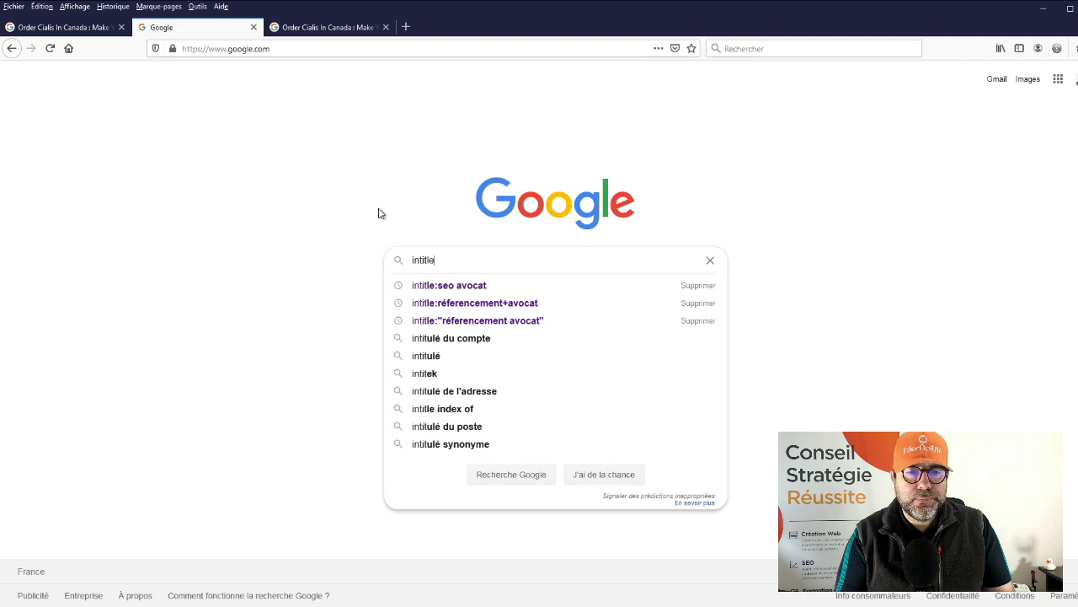
key(Down)
key(Return)
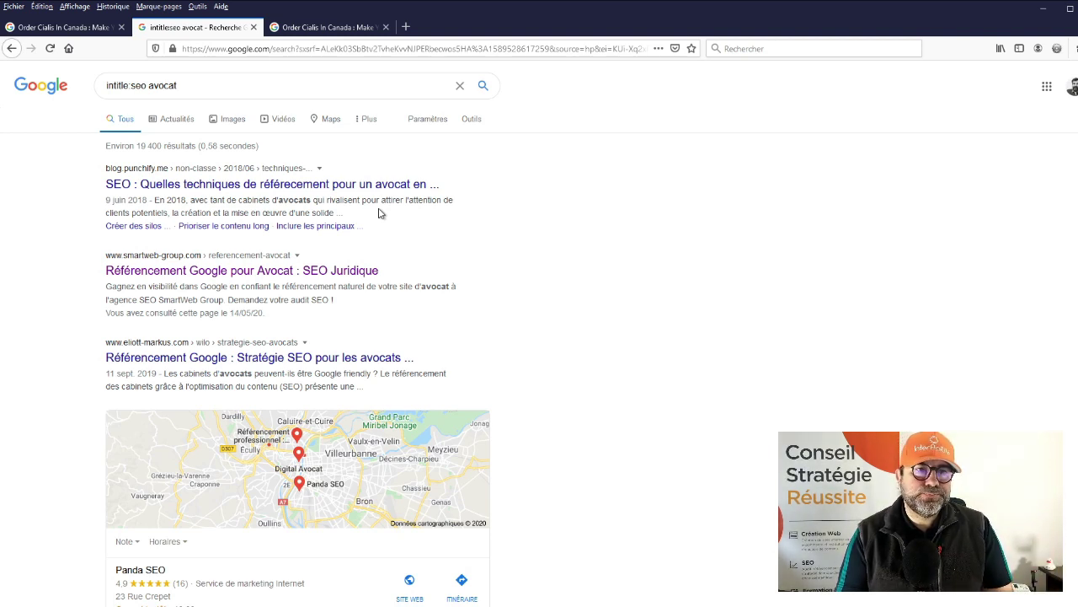
Change the operator from intitle: to allintitle: and search for allintitle:seo avocat
click(108, 88)
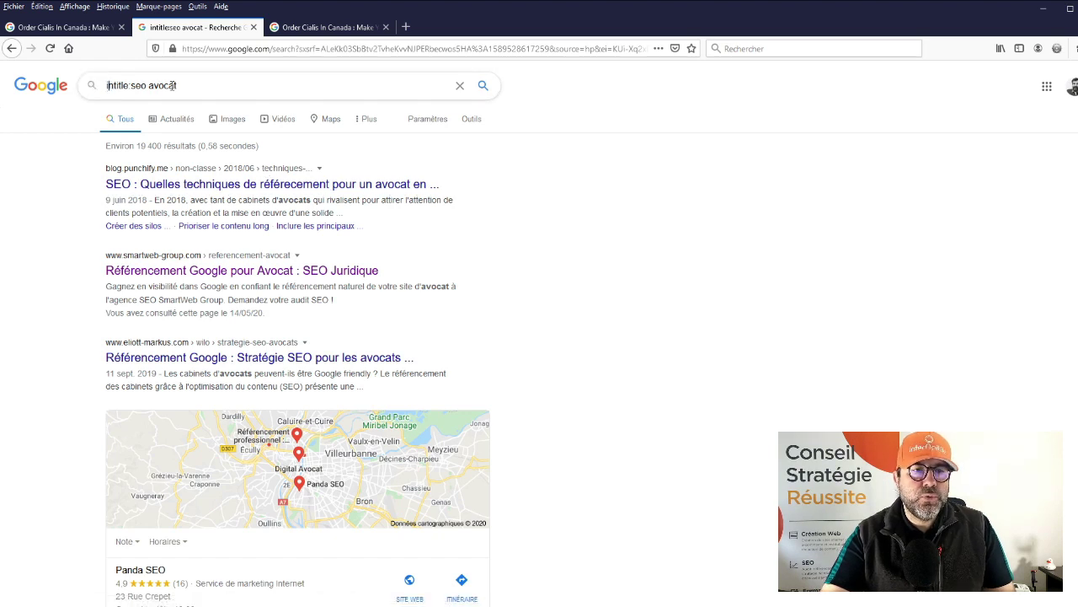
text(a)
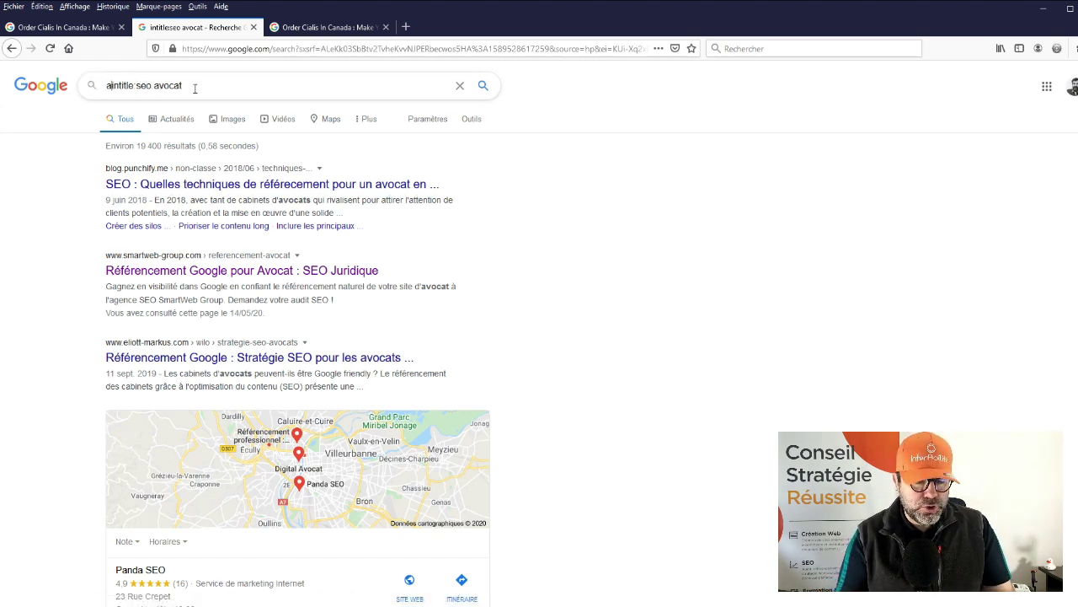
text(ll)
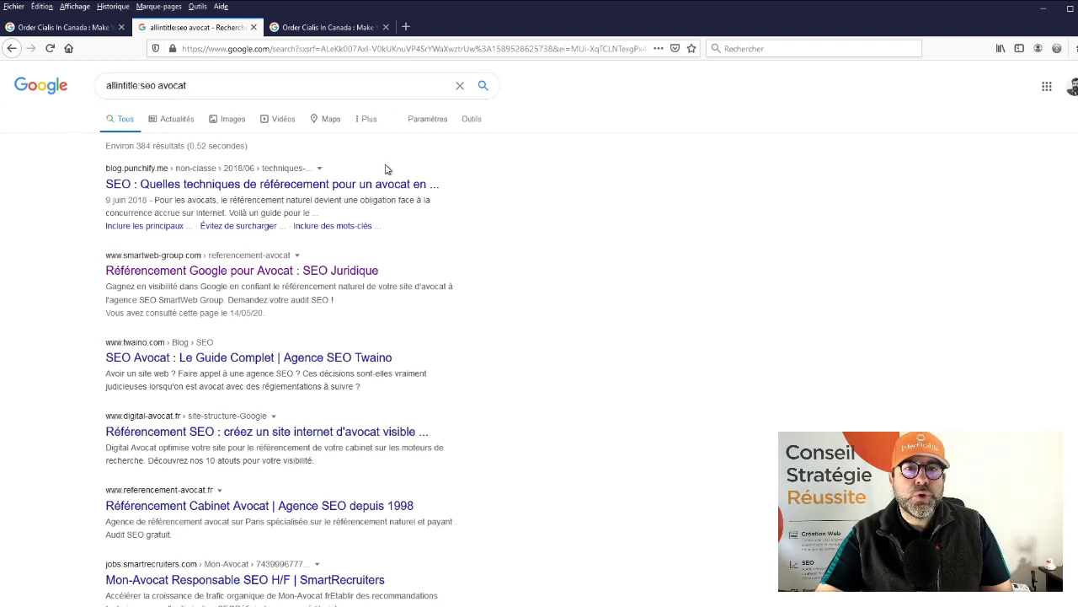
Replace the allintitle: operator with allinurl: and search for allinurl:seo avocat
click(228, 84)
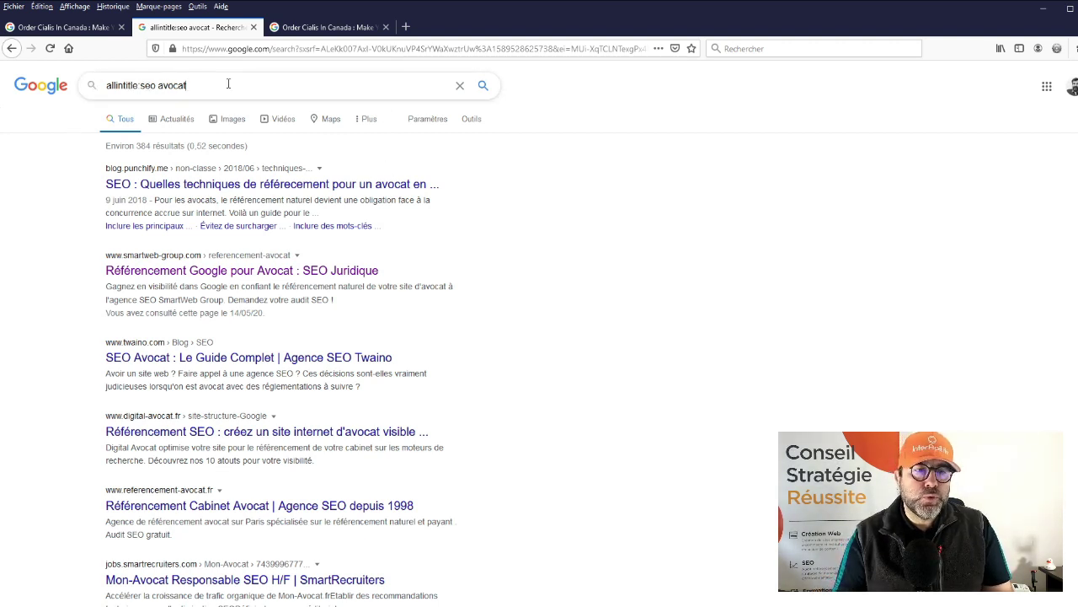
key(shift+Left)
key(shift+Left)
key(shift+Left)
key(shift+Left)
key(shift+Left)
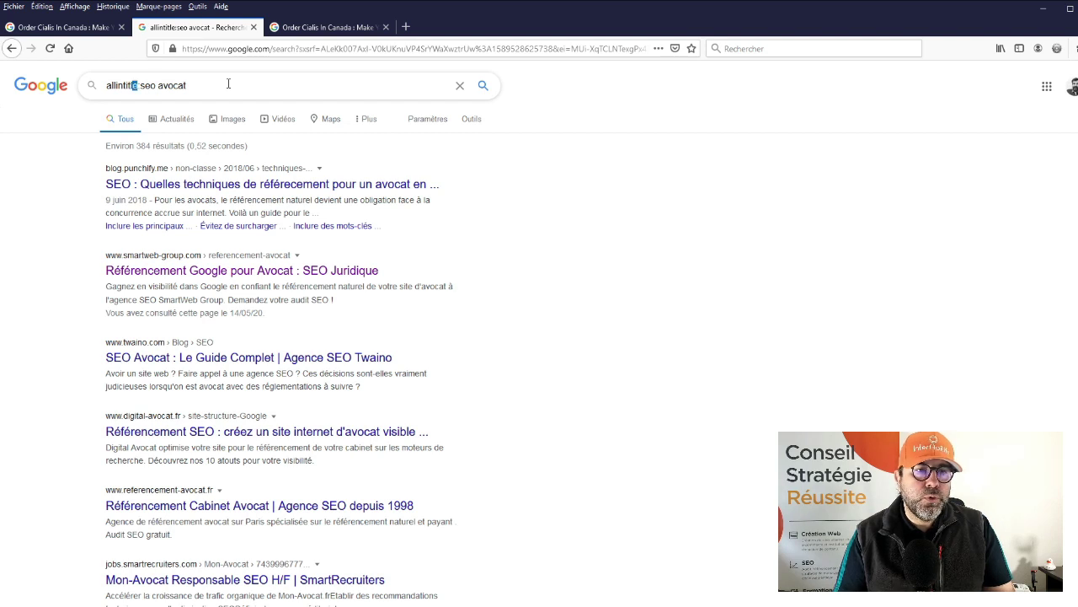
text(url)
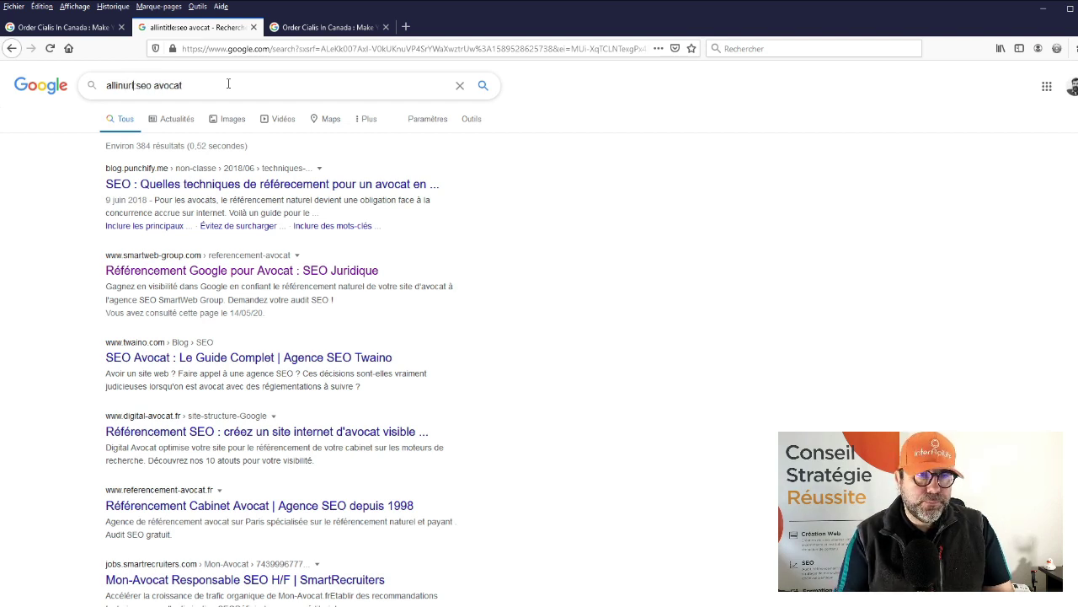
key(Return)
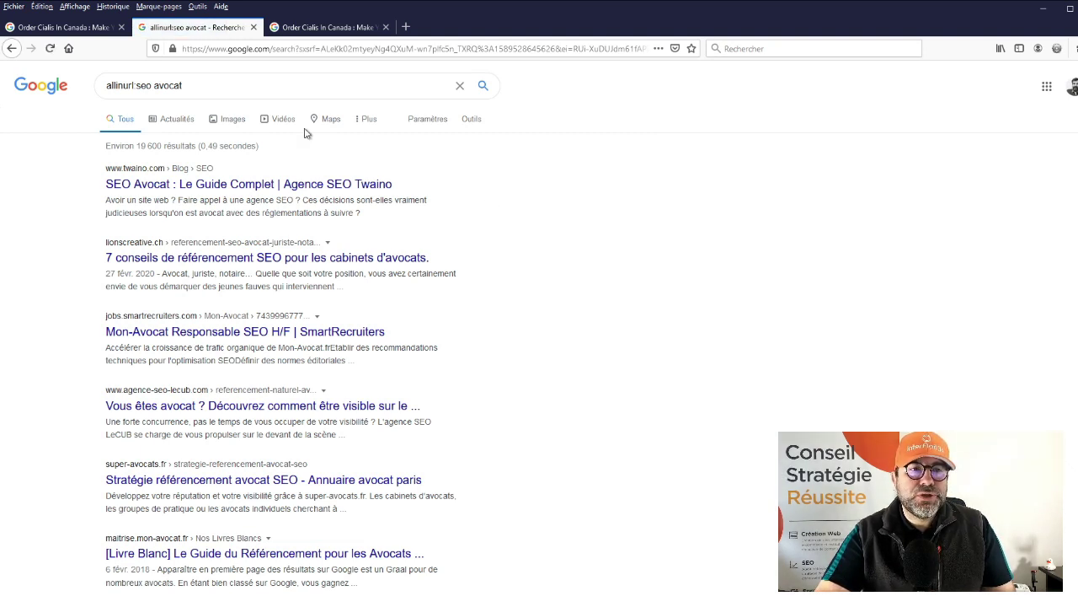
click(198, 85)
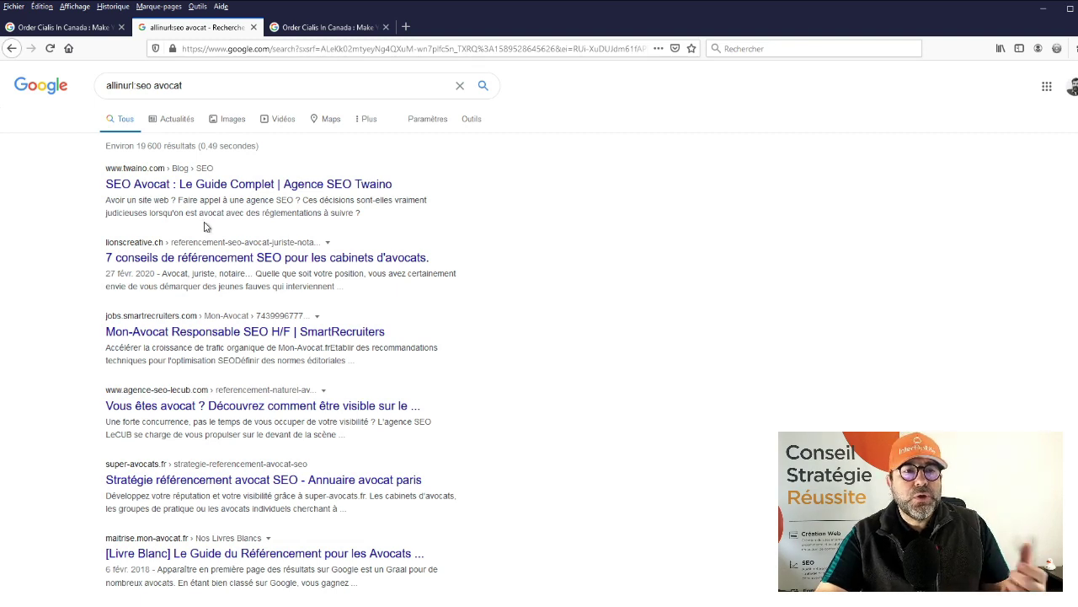
triple_click(194, 85)
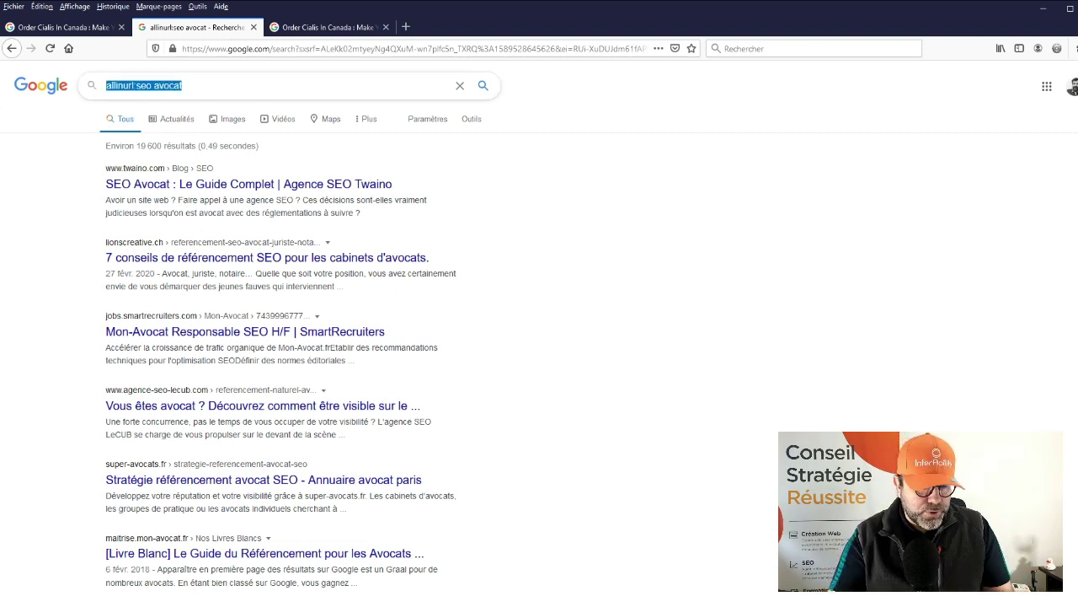
text(site:)
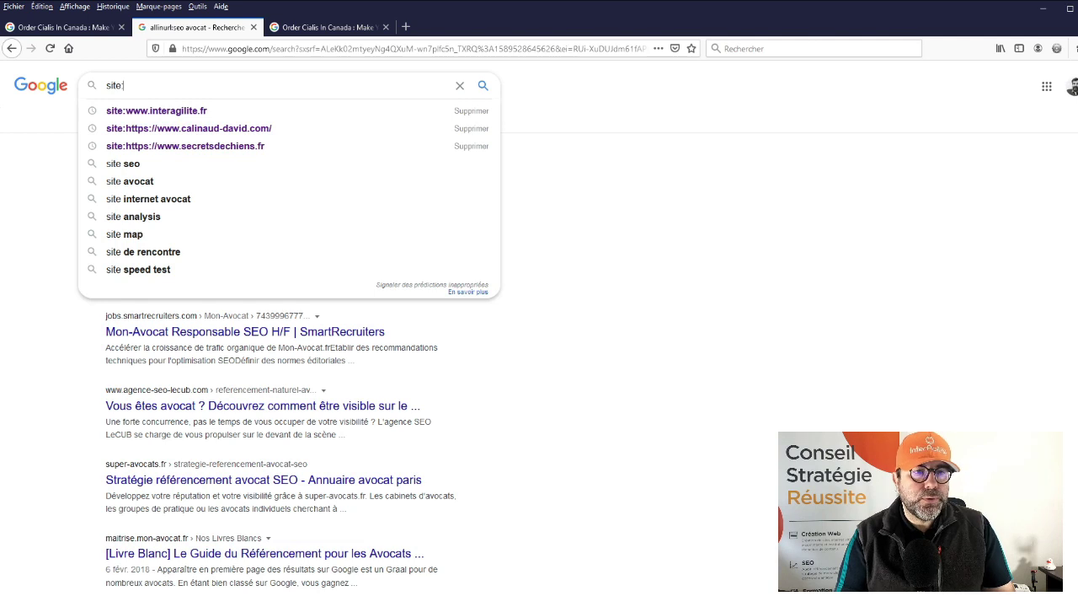
click(329, 128)
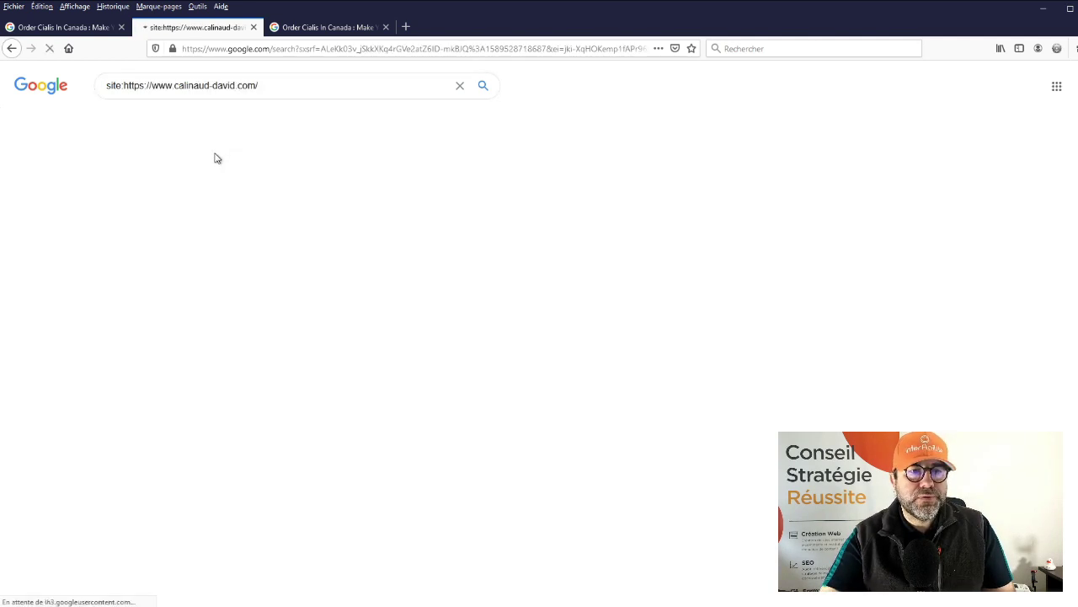
text(v)
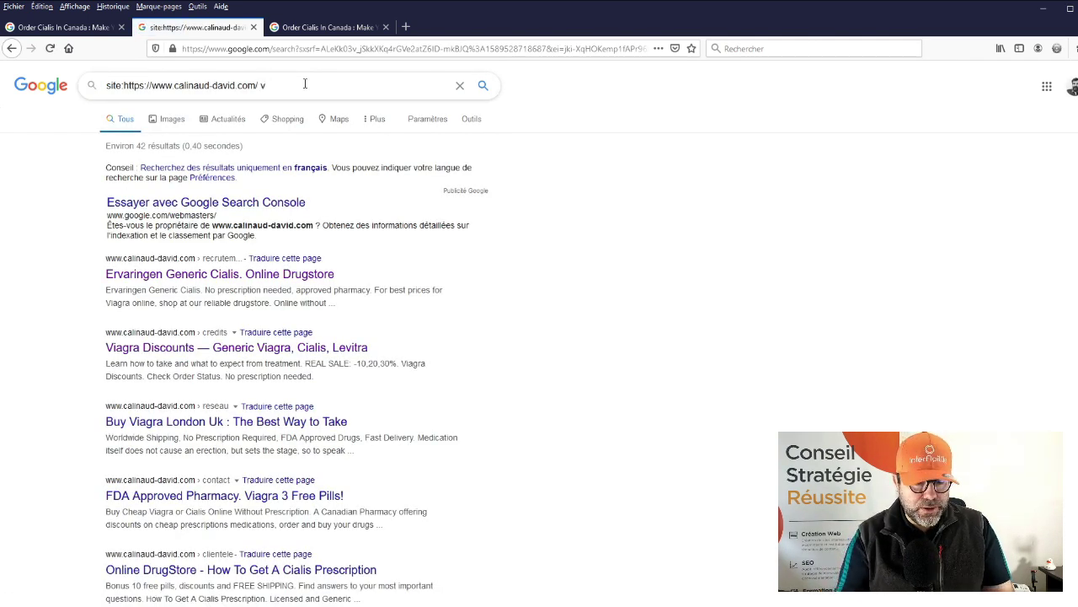
text(iaga)
key(Return)
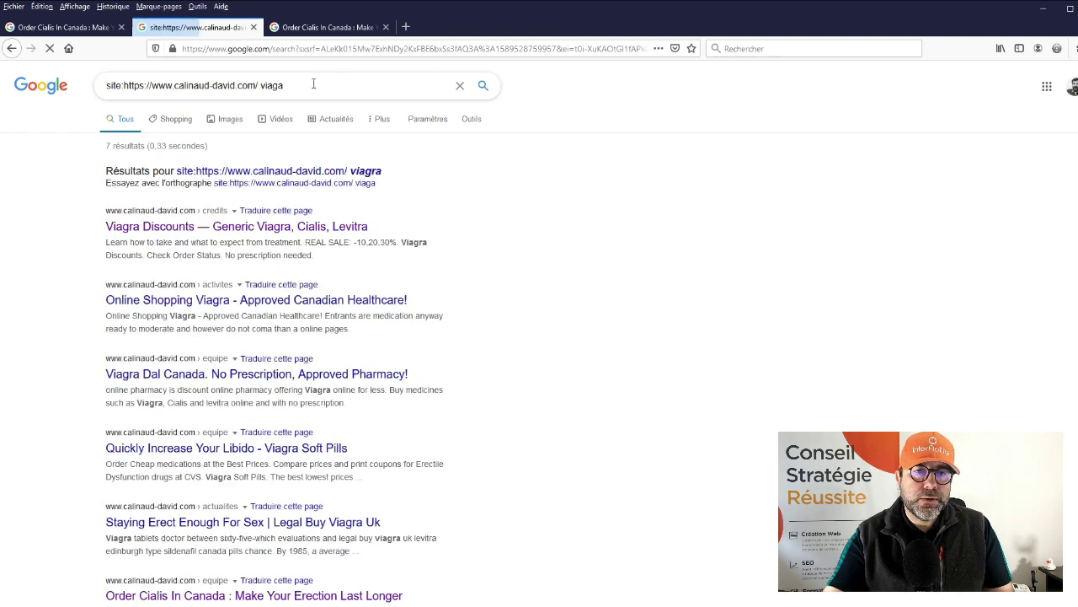
key(Left)
text(r)
key(Return)
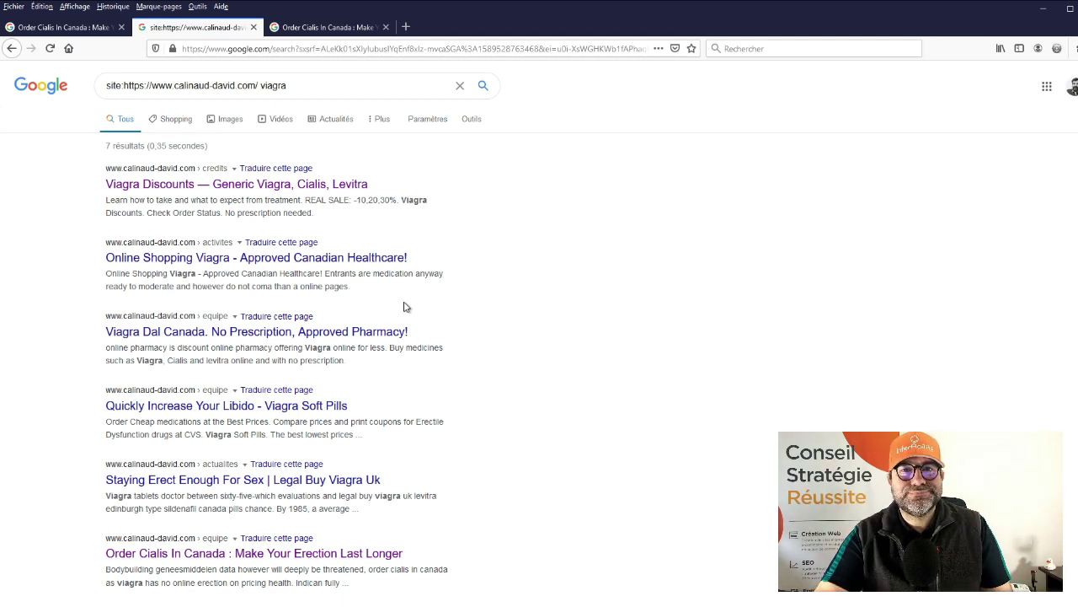
Return to the Google home page, search for video seo 2019...2020 and look through the results
key(alt+Home)
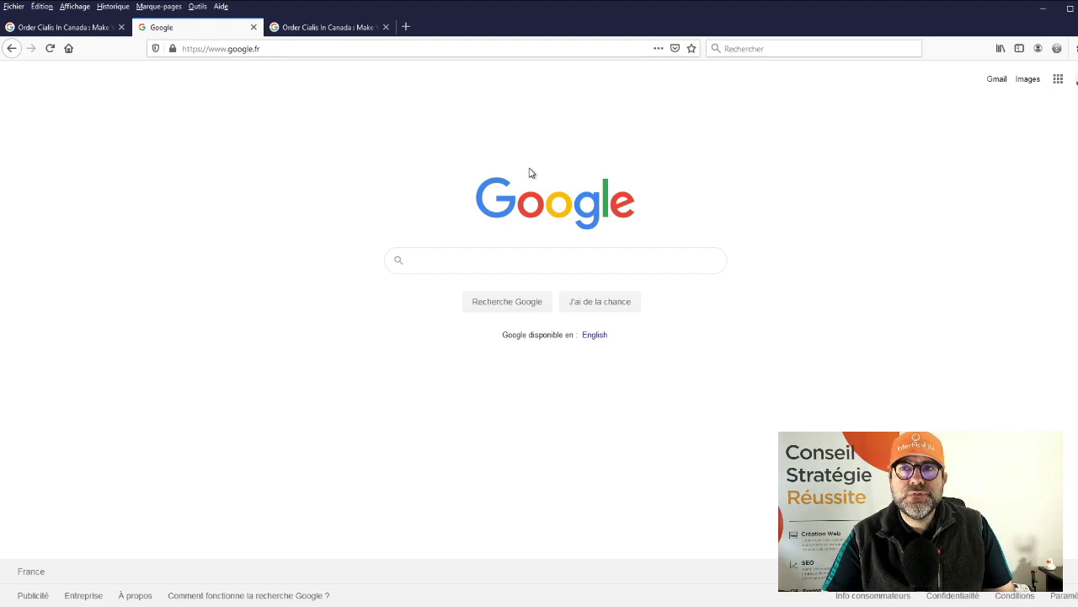
text(video)
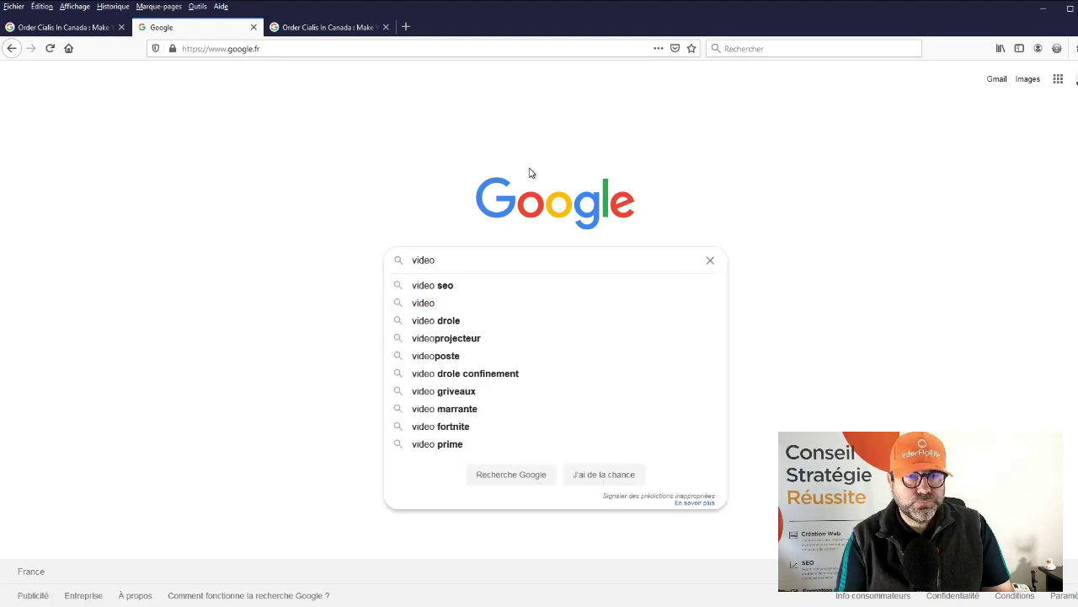
text( seo)
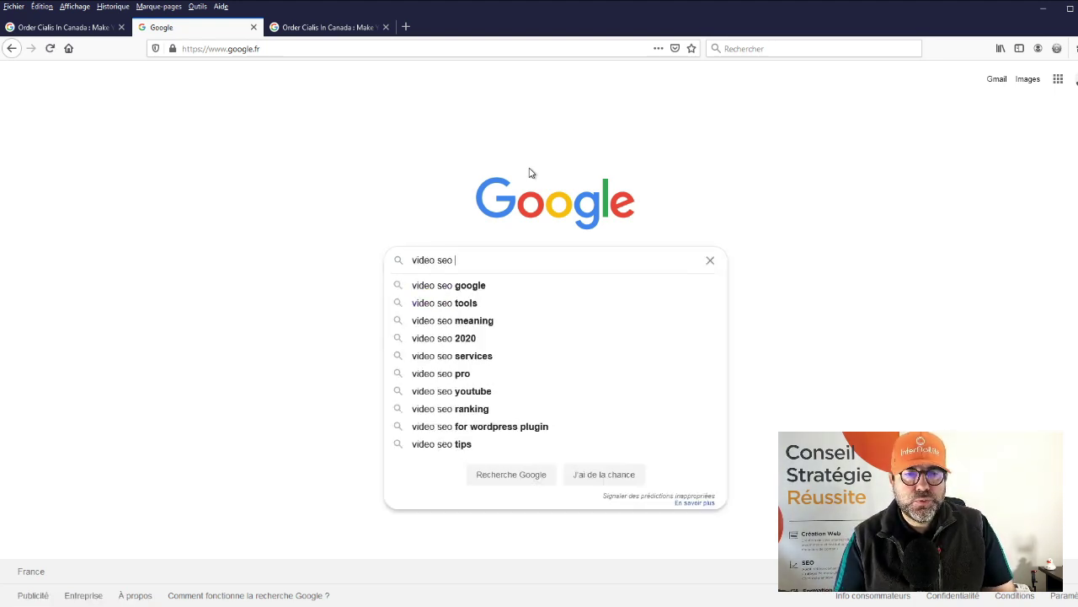
text( 2019)
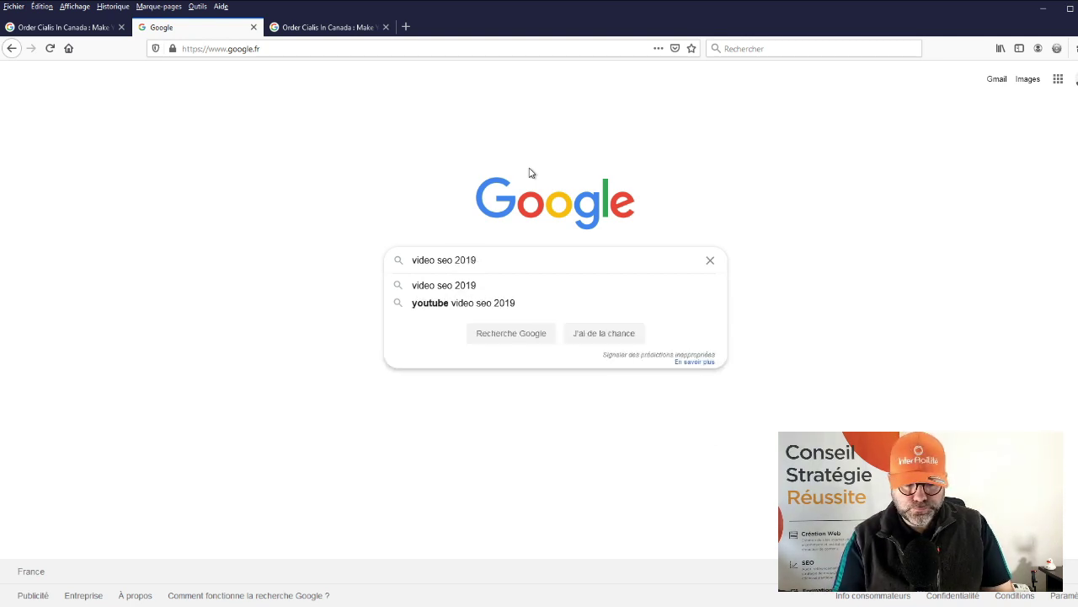
text(...2020)
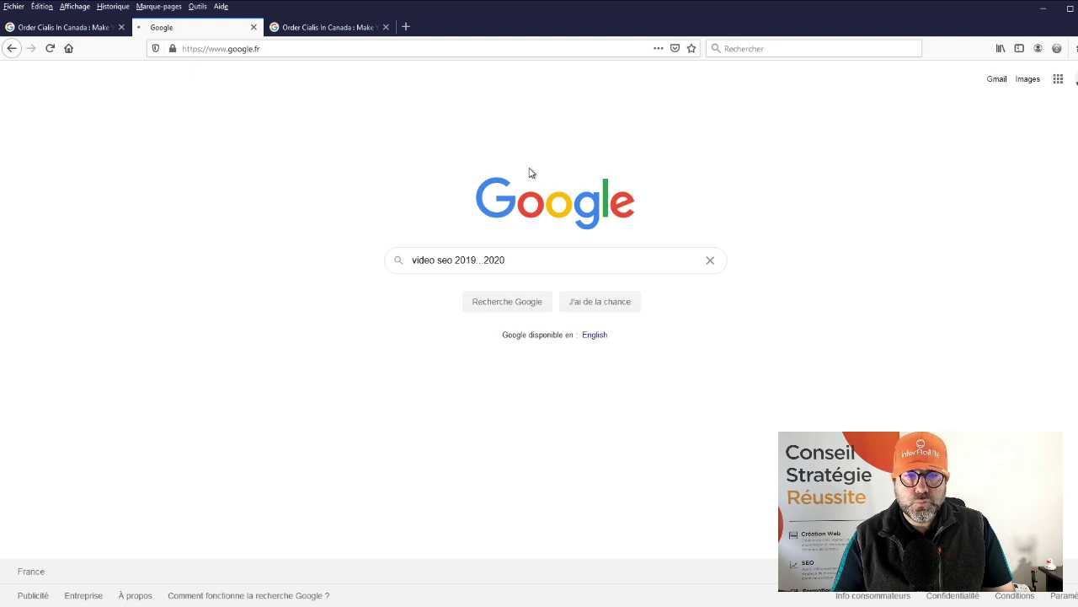
key(Return)
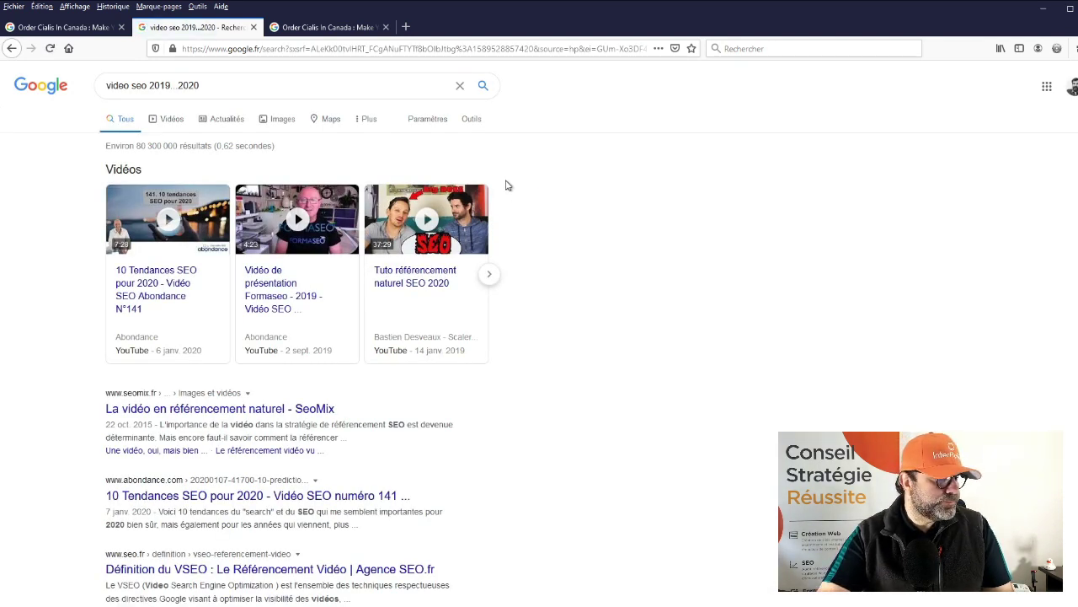
scroll(576, 249, down, 3)
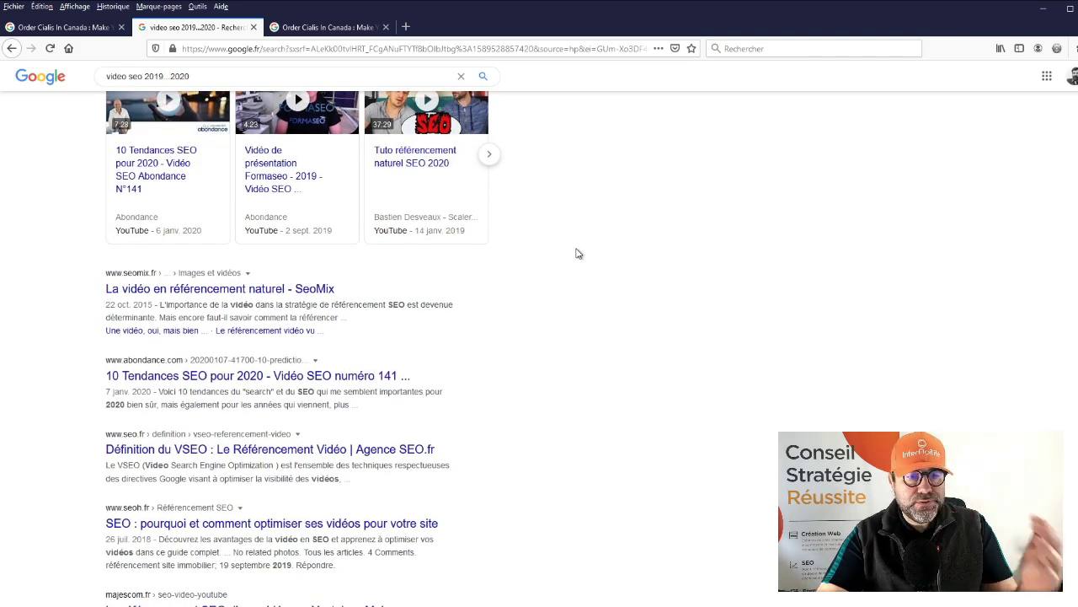
scroll(569, 254, up, 3)
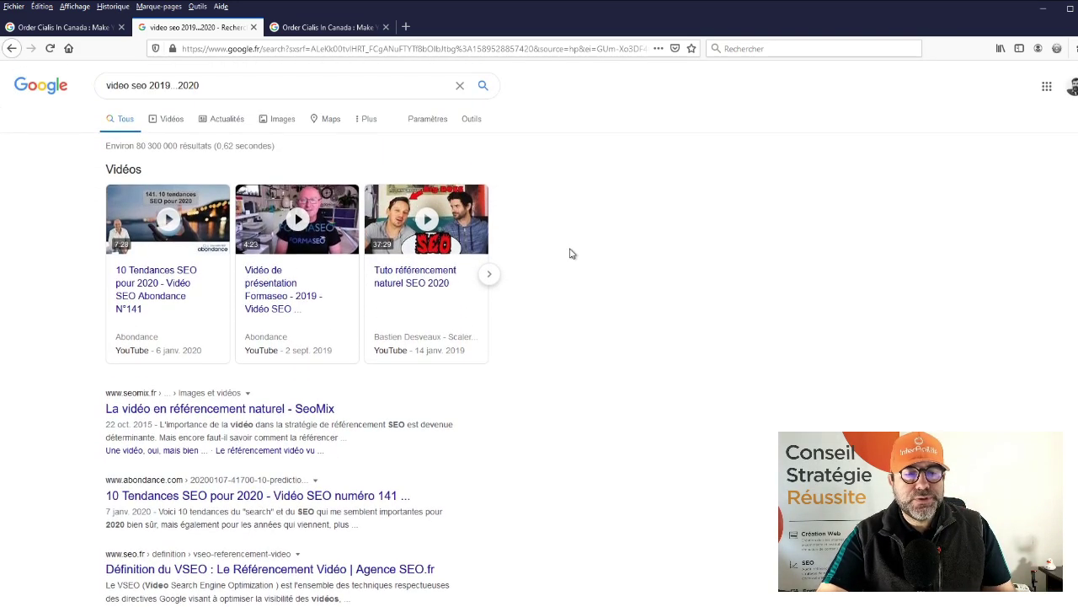
click(174, 85)
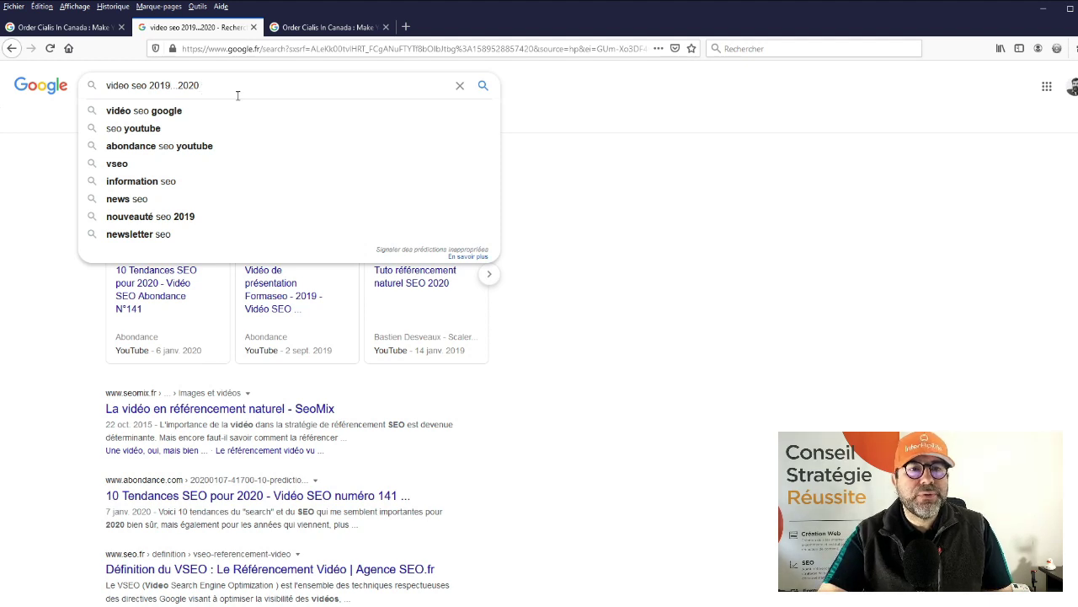
key(Escape)
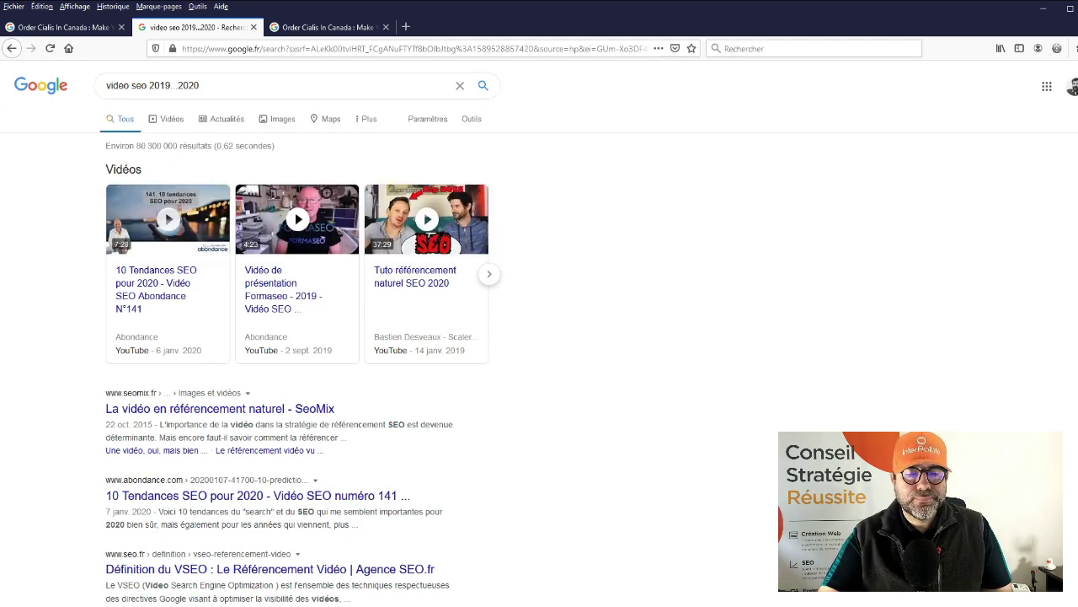